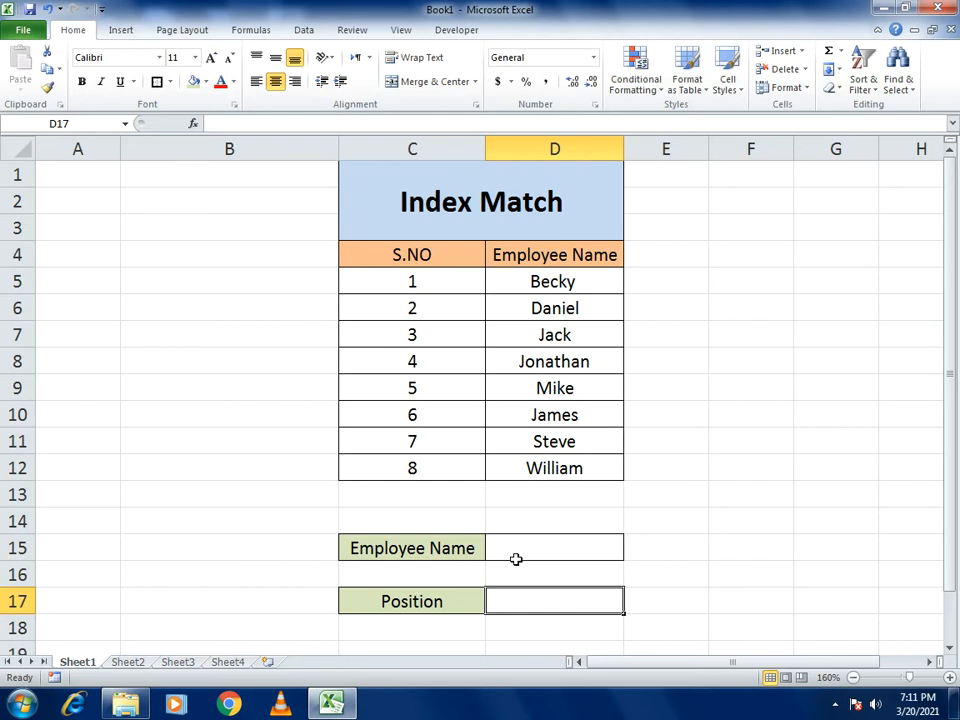
- Review the VlookUp table on Sheet2, the Greater, Lesser, Equal table on Sheet3 and the Text Finder table on Sheet4
click(128, 662)
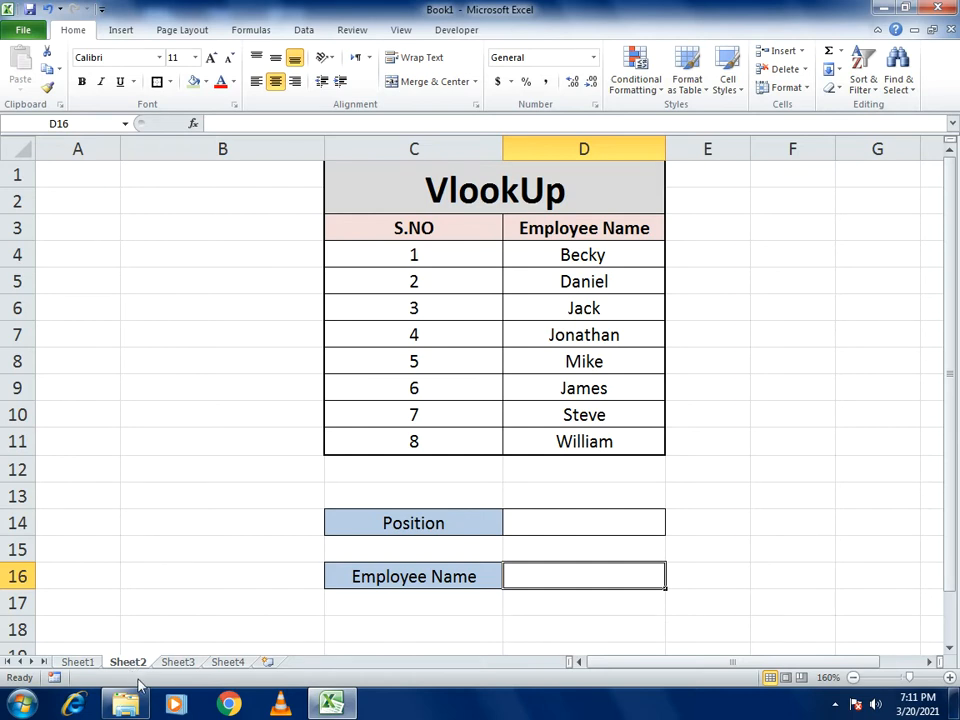
click(79, 664)
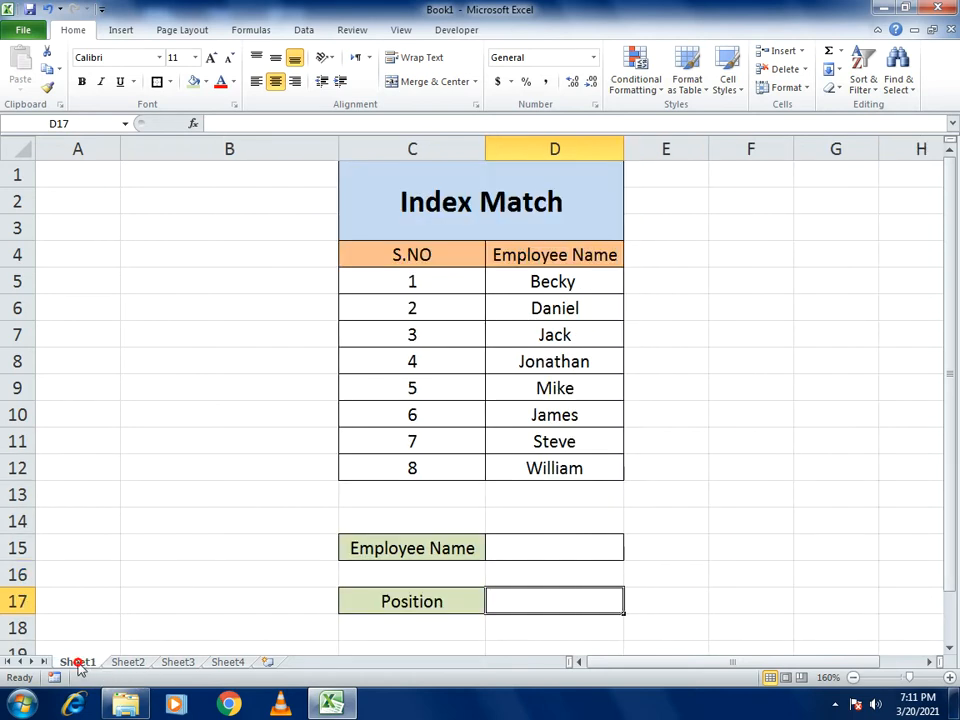
click(118, 665)
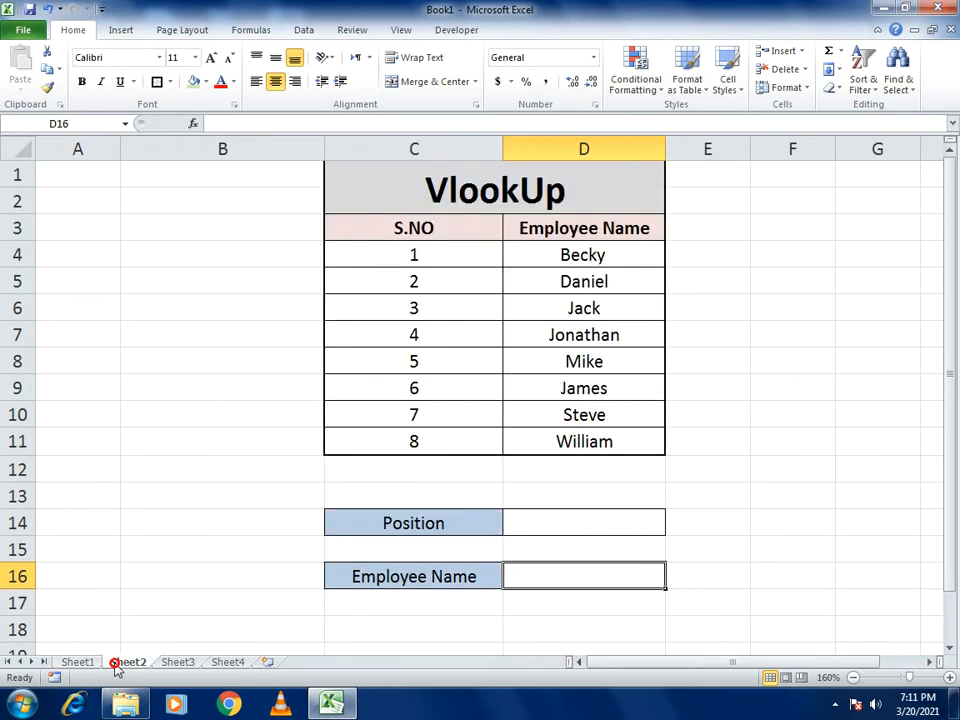
click(172, 664)
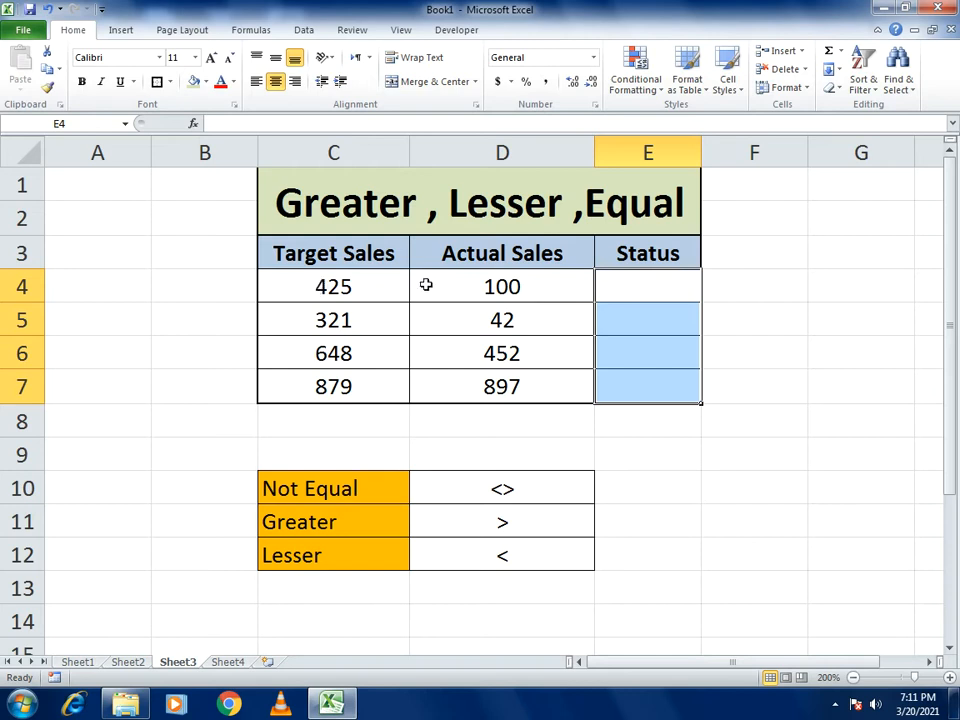
click(228, 662)
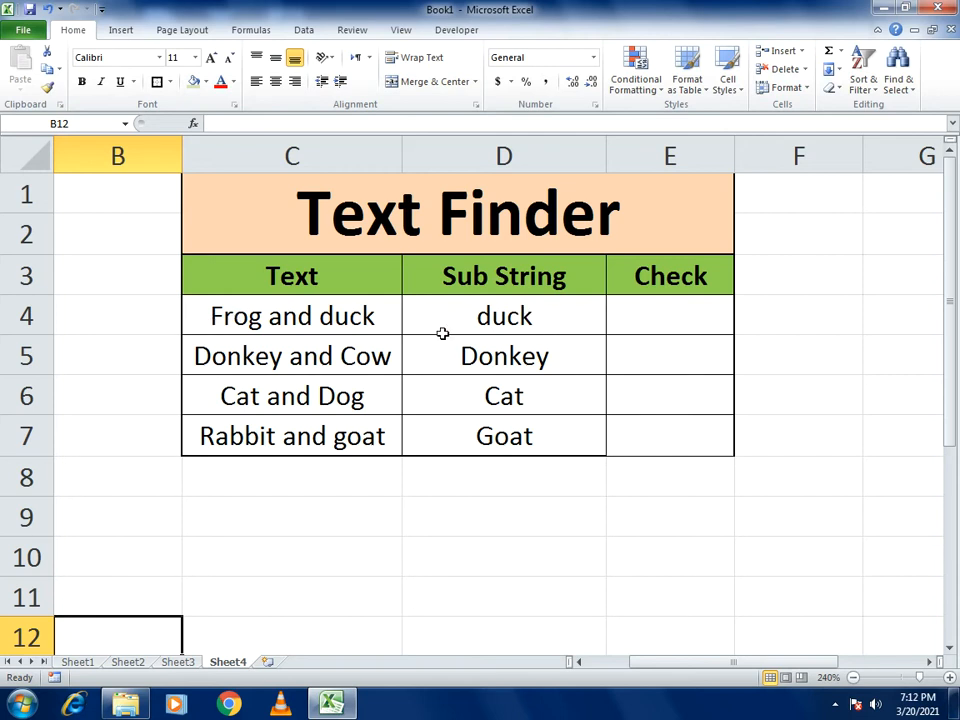
- Enter =MATCH(D15,D5:D12,0) in the Position cell D17 on Sheet1 to find the exact position of the employee name
click(80, 663)
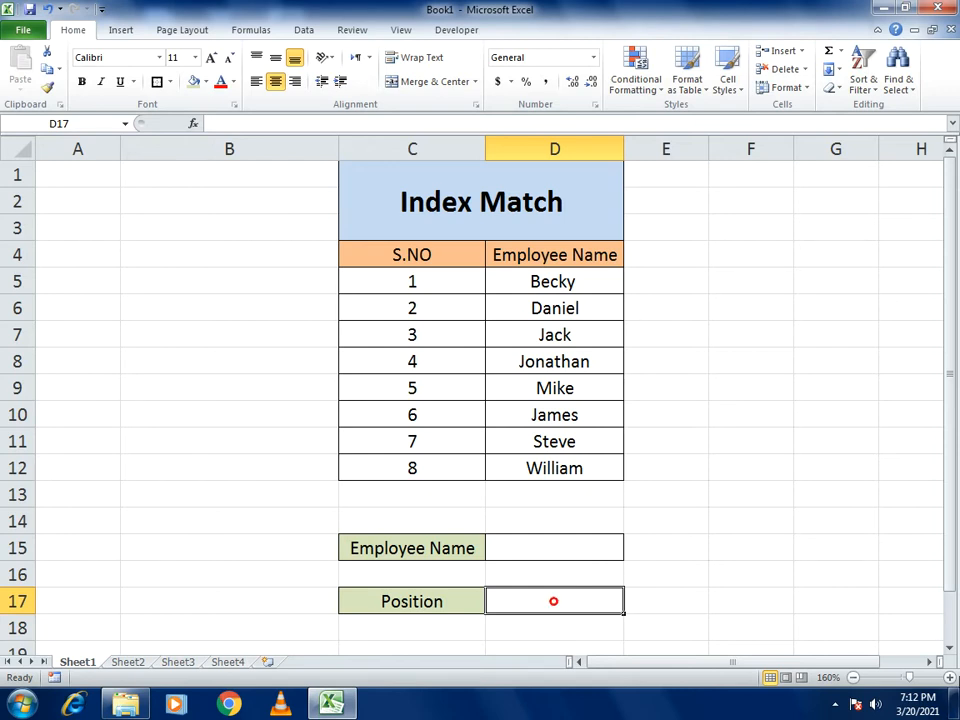
text(=m)
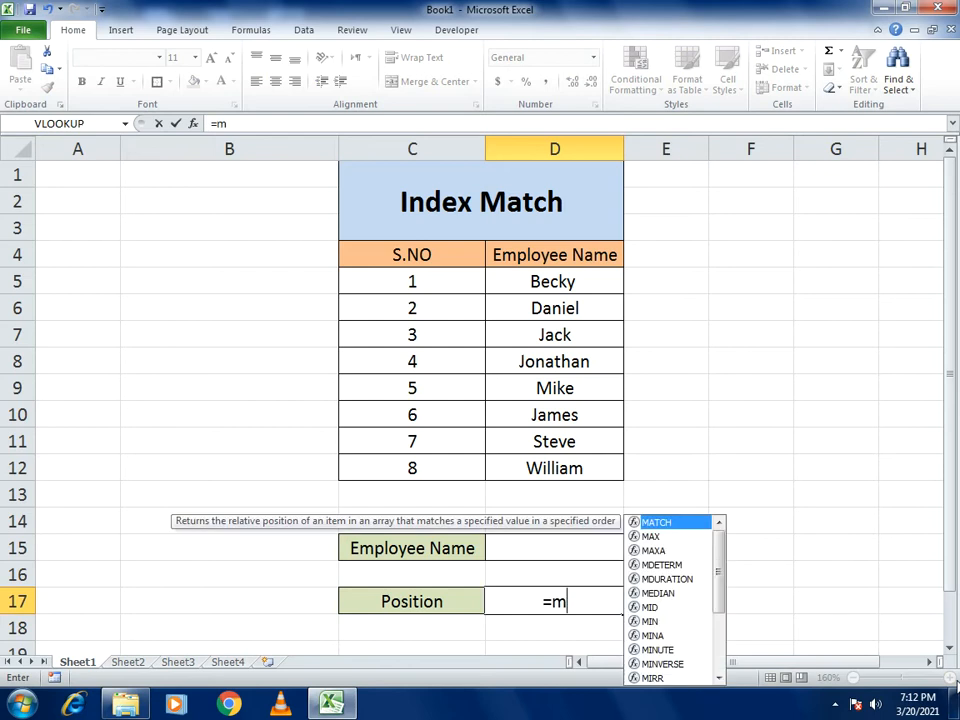
text(atch()
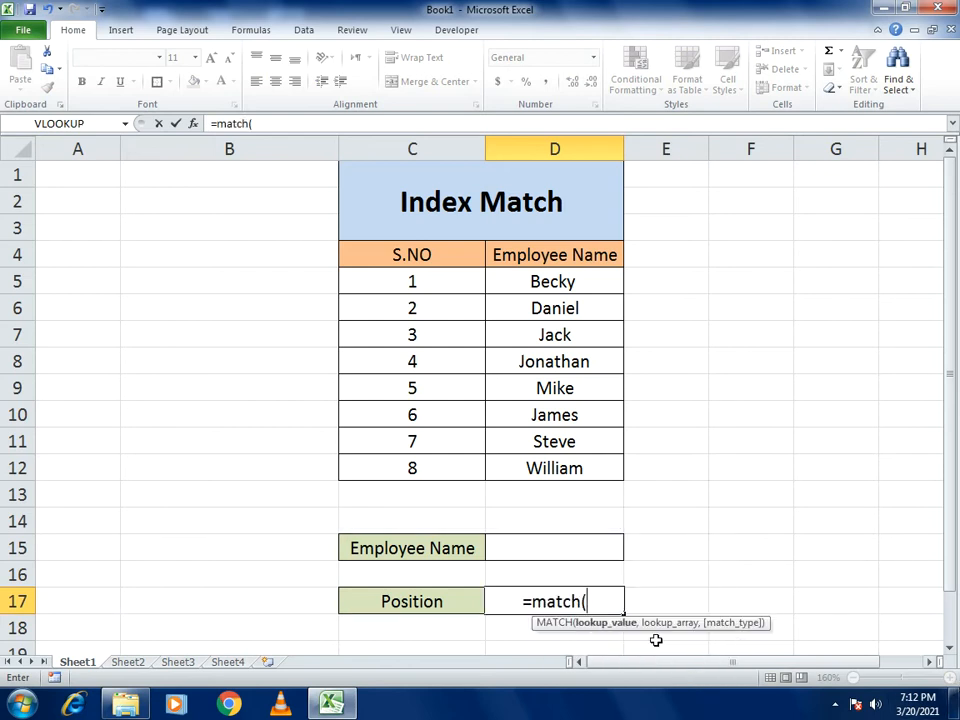
click(570, 545)
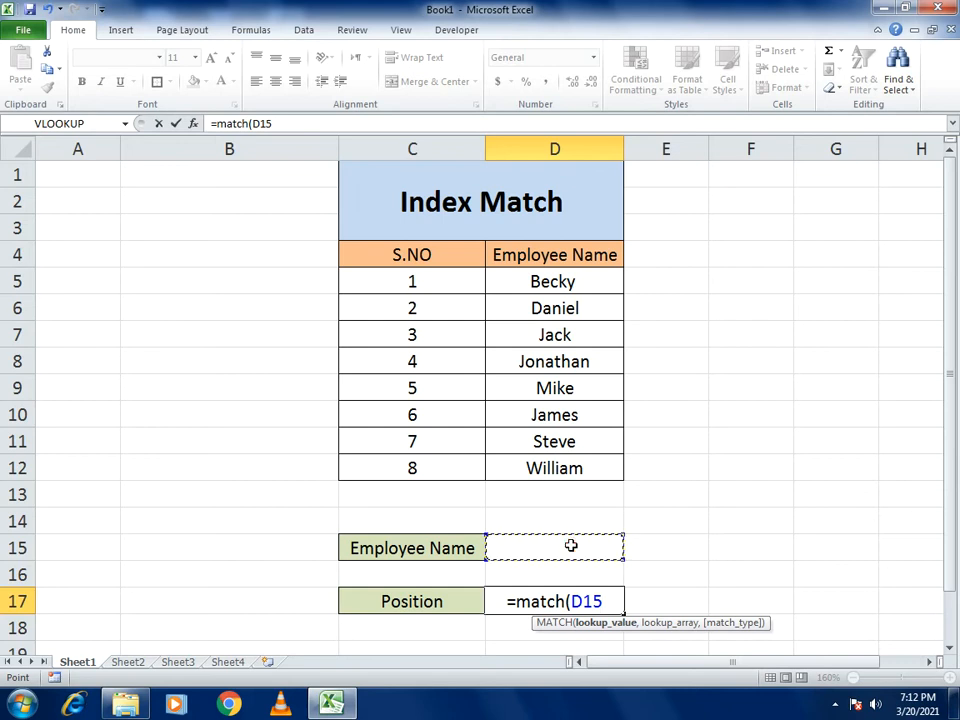
text(,)
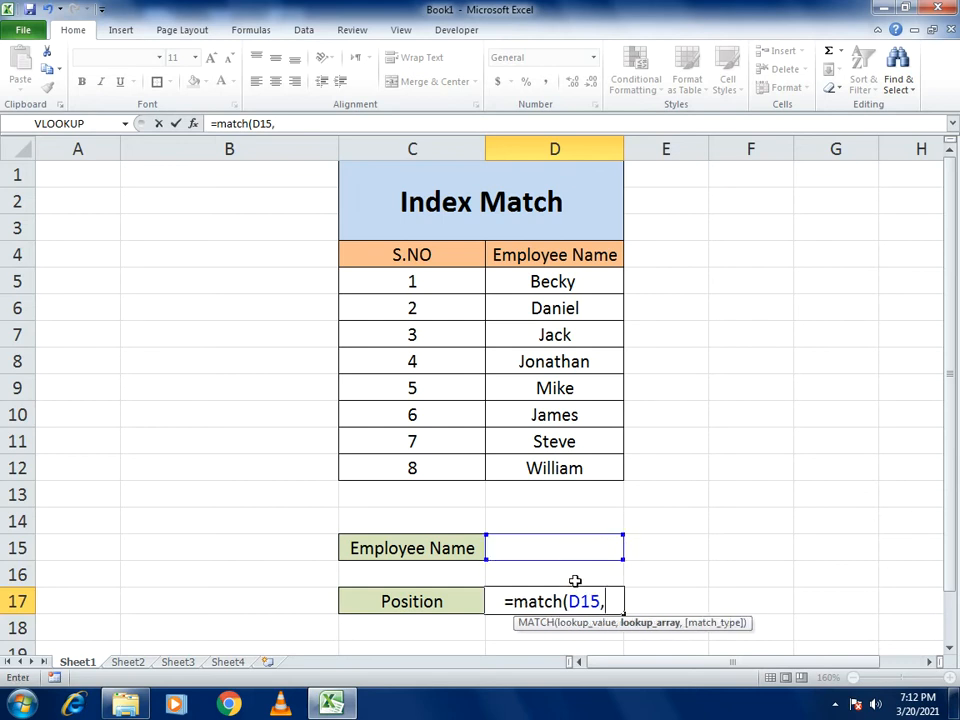
drag(546, 281, 533, 475)
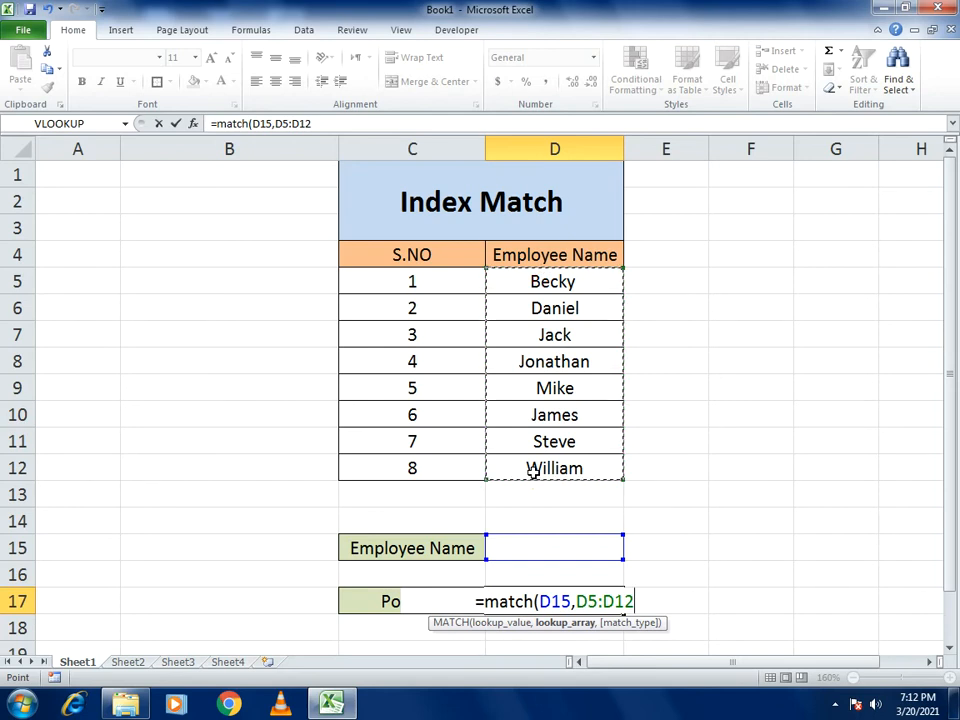
text(,)
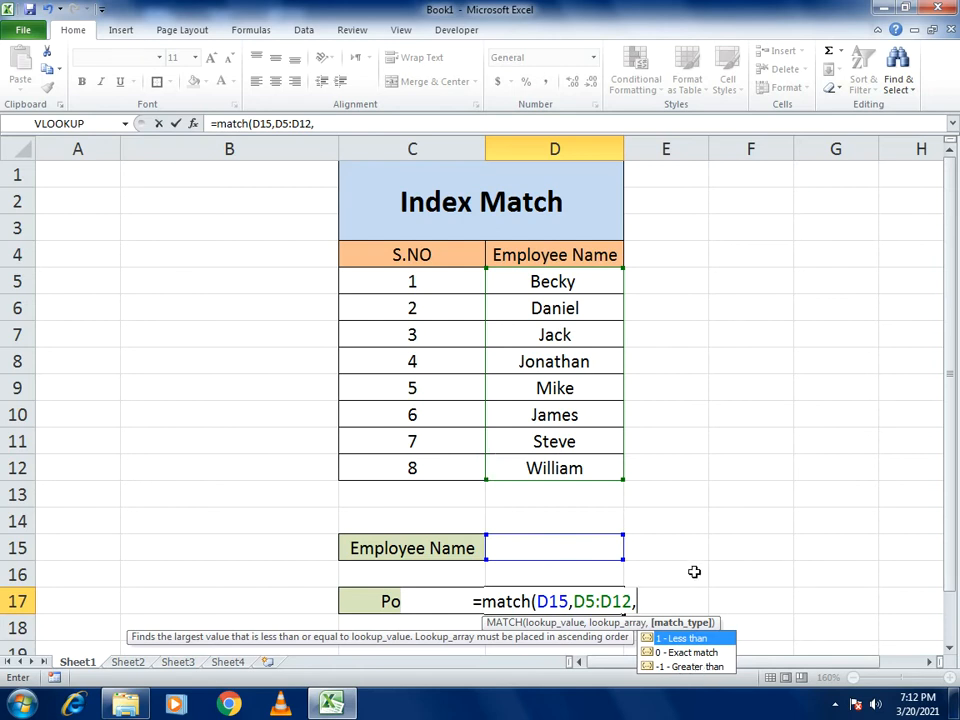
text(0)
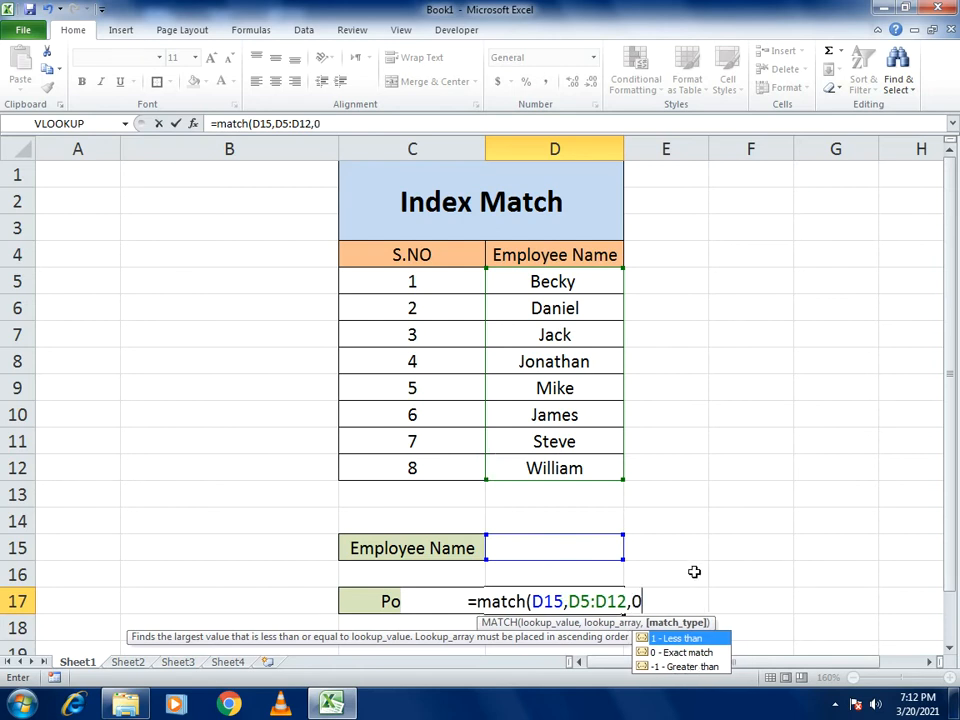
text())
key(Return)
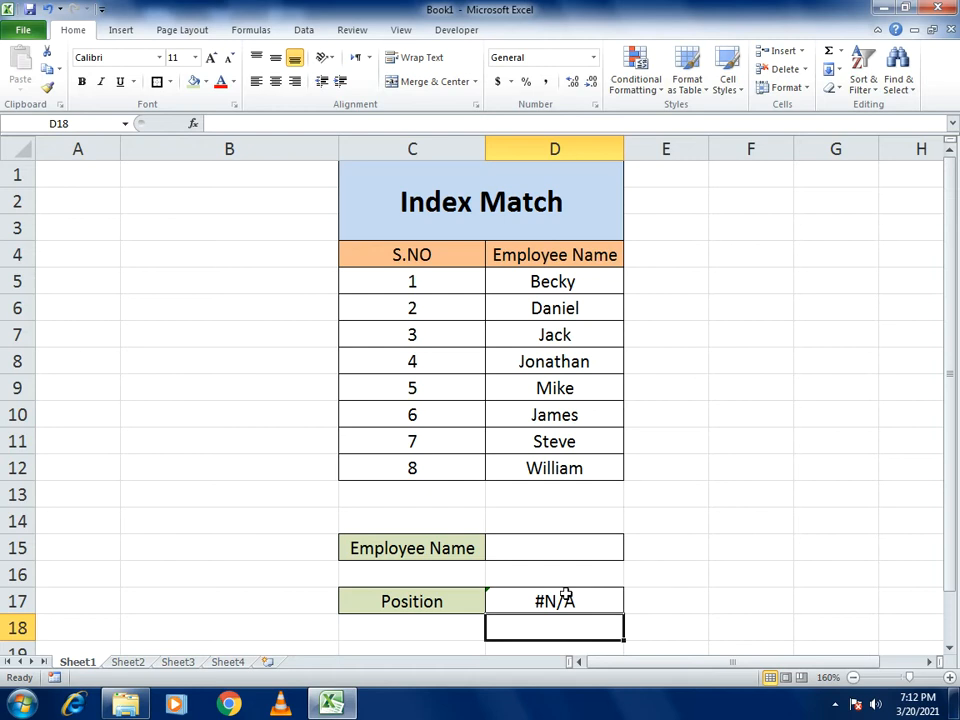
- Test the position formula by entering the eighth listed employee's name in D15 and replacing it with the fifth listed employee's name
click(566, 537)
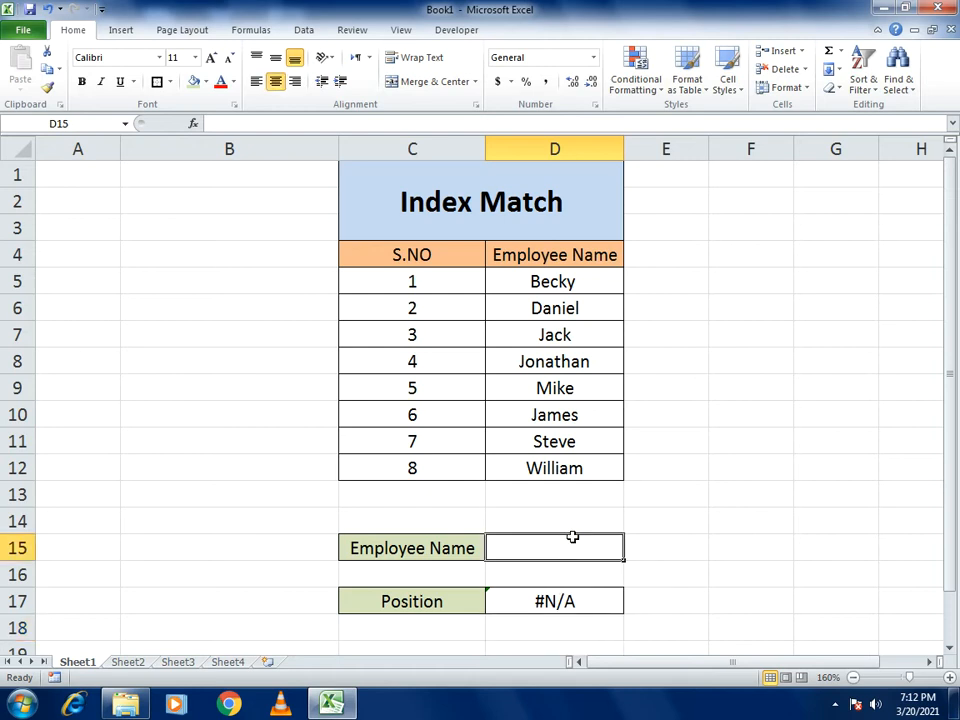
text(William)
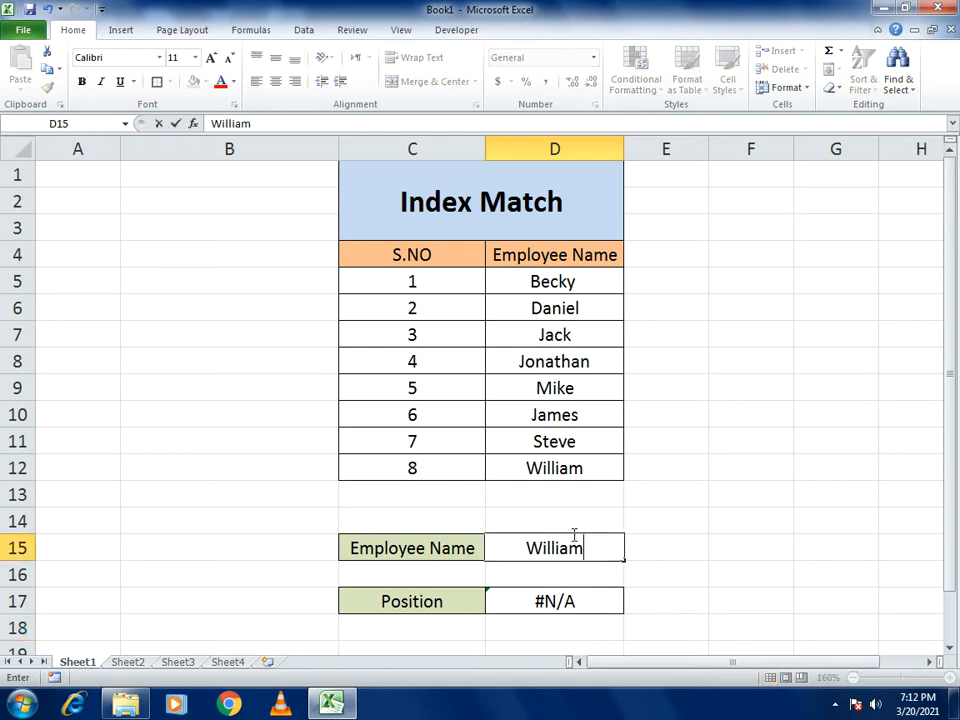
key(Return)
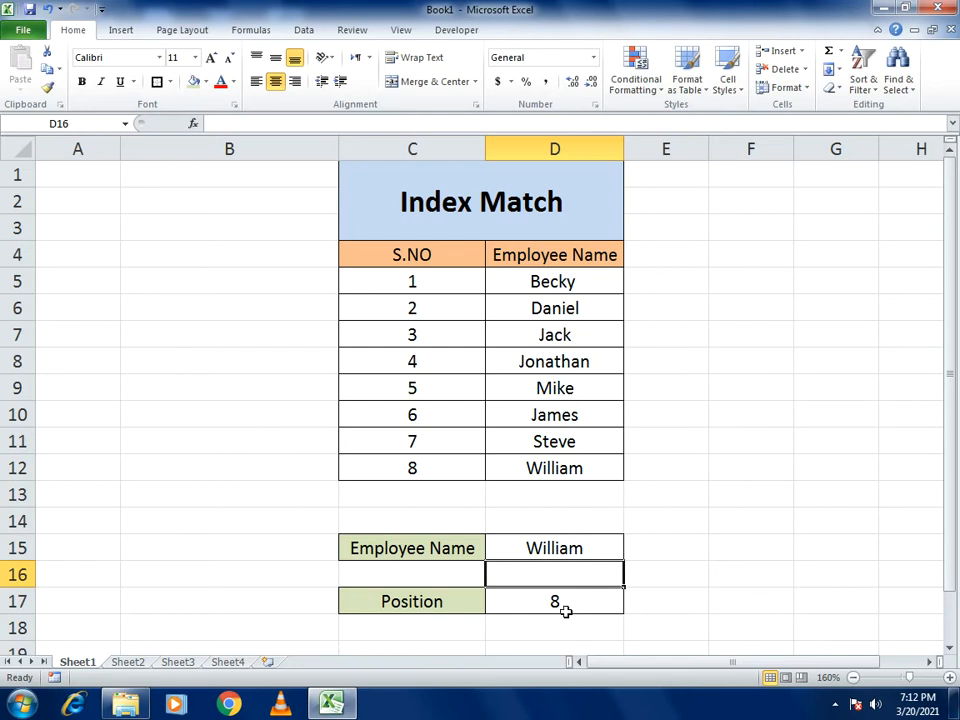
click(563, 547)
text(Mike)
key(Return)
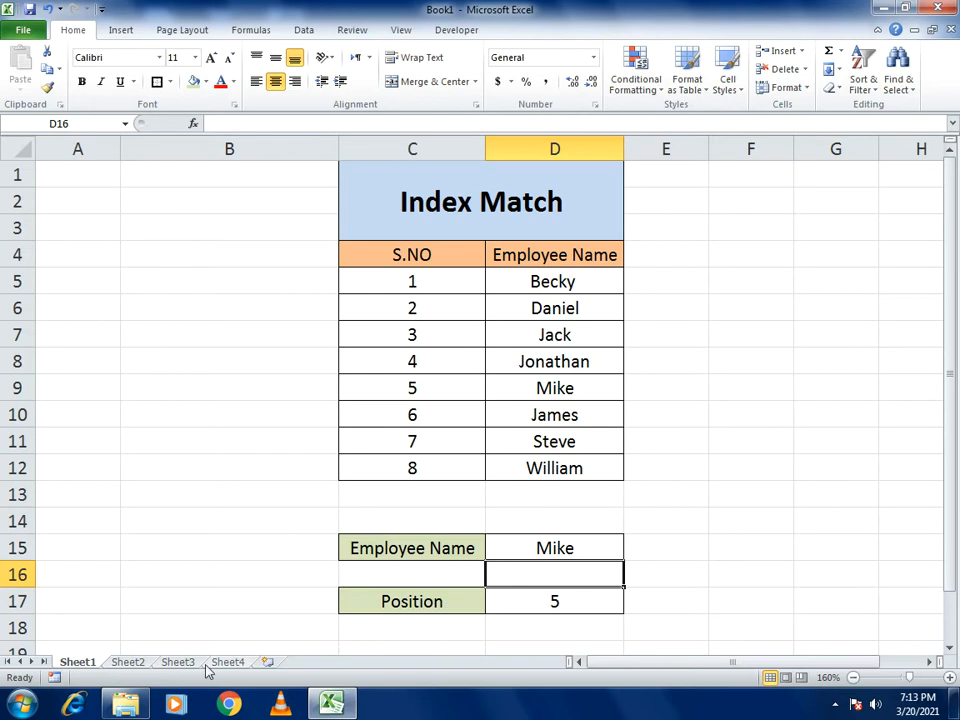
- Open Sheet2 with the VlookUp table
click(126, 662)
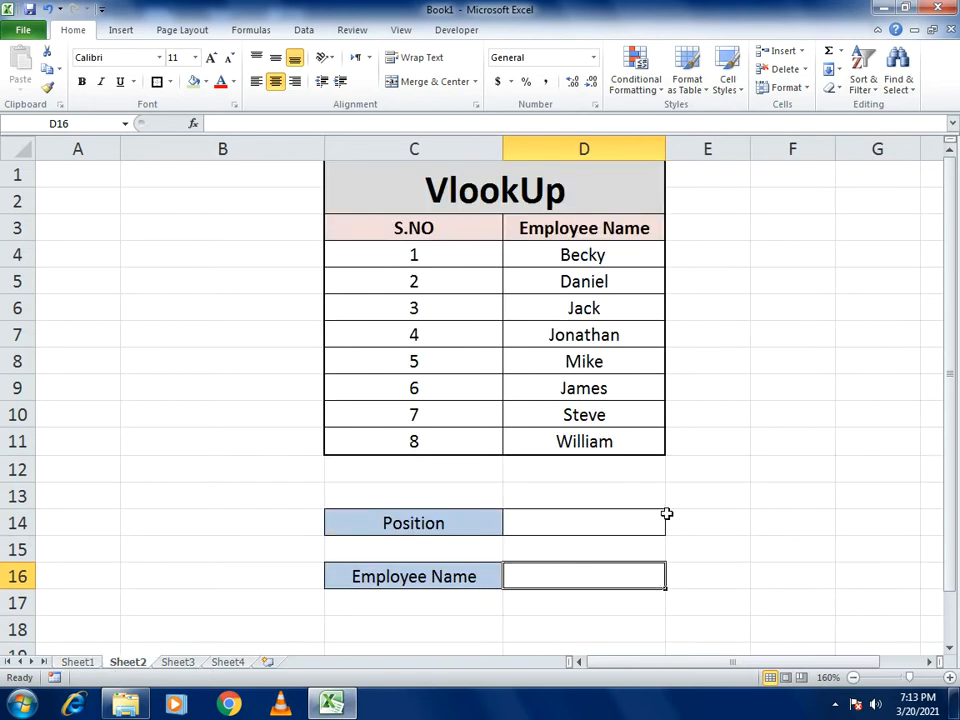
click(596, 514)
text(=)
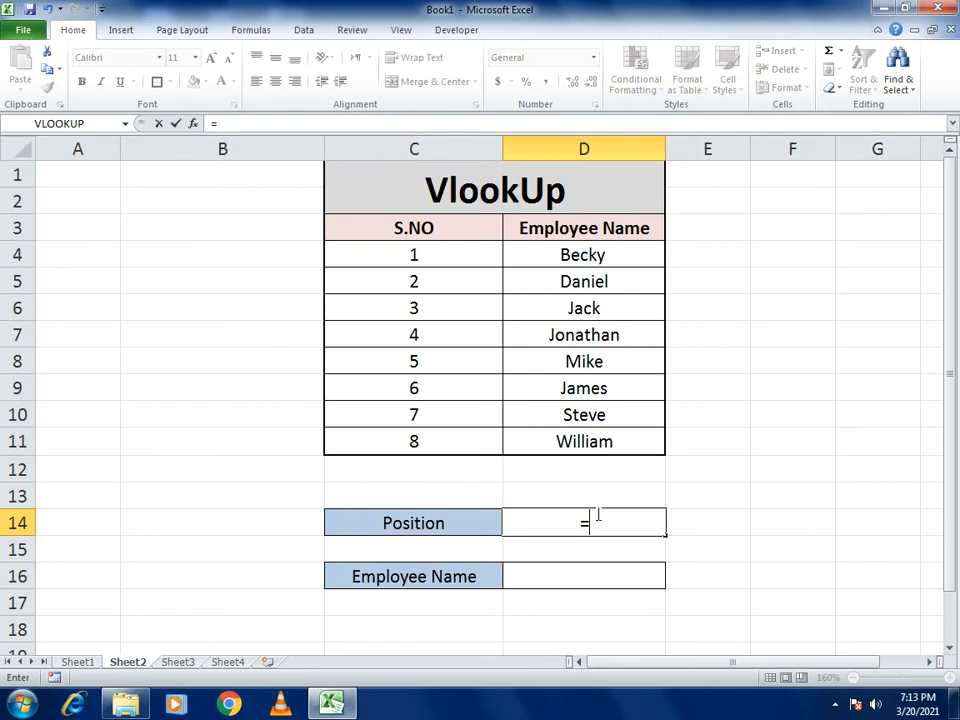
text(vlooku)
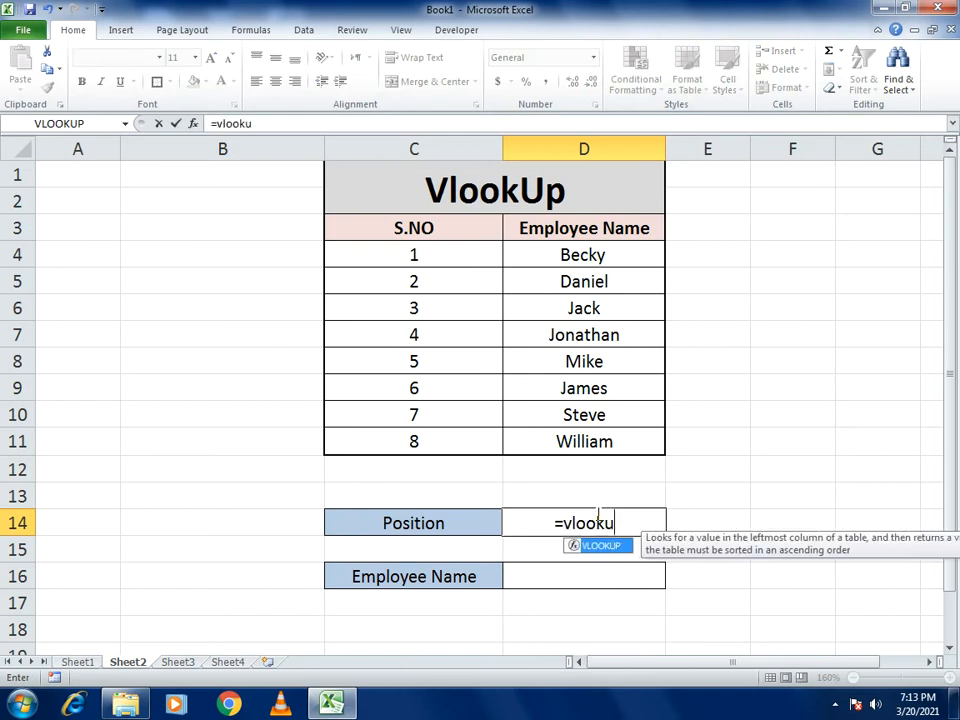
text(p()
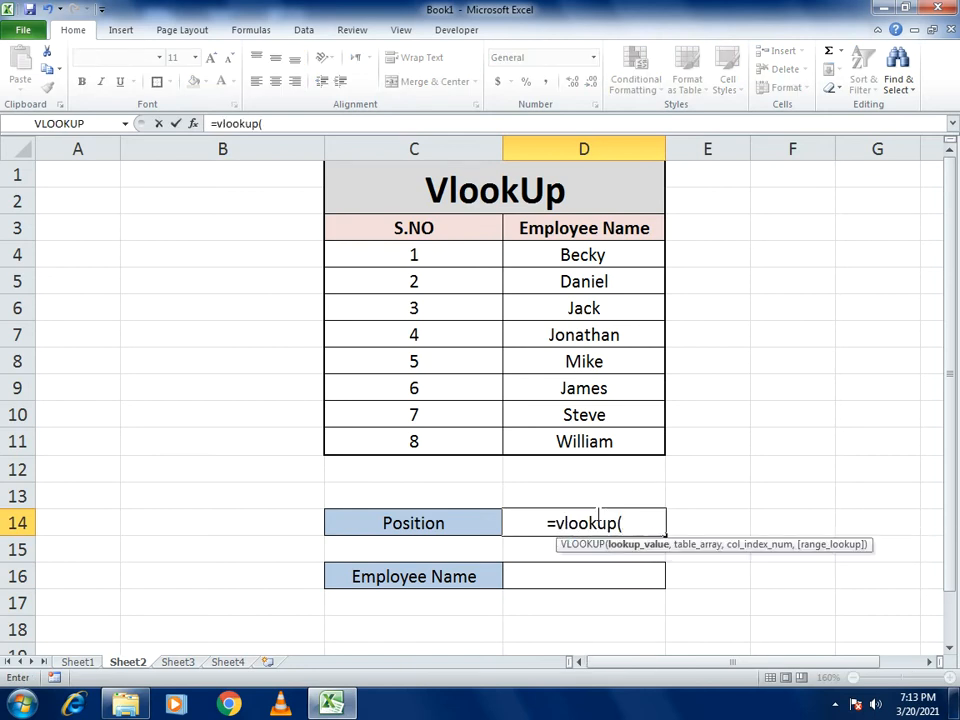
click(607, 583)
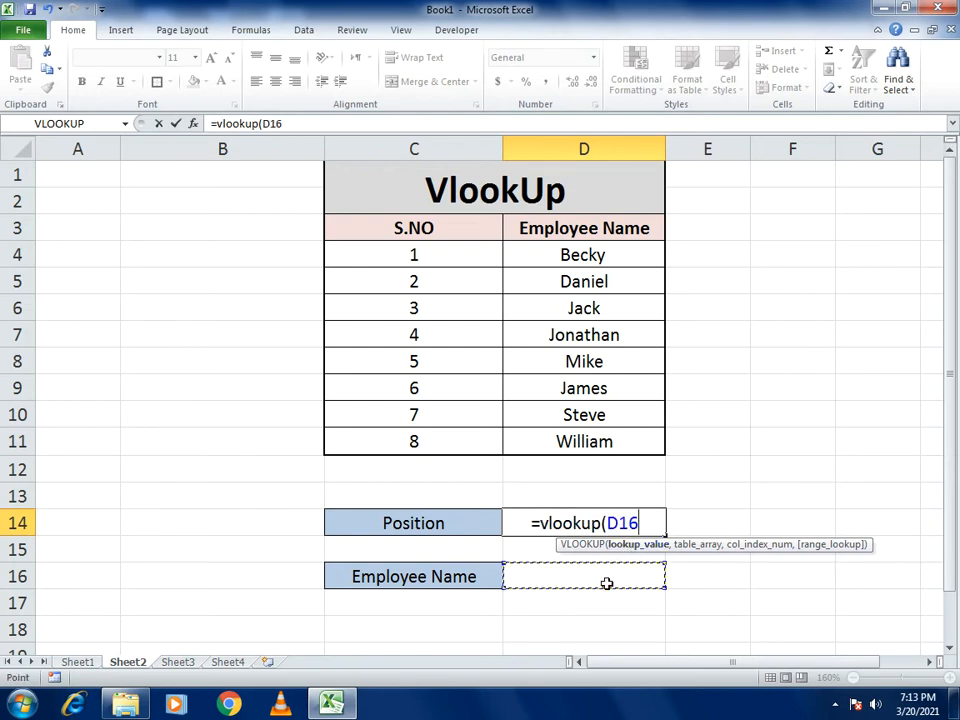
text(,)
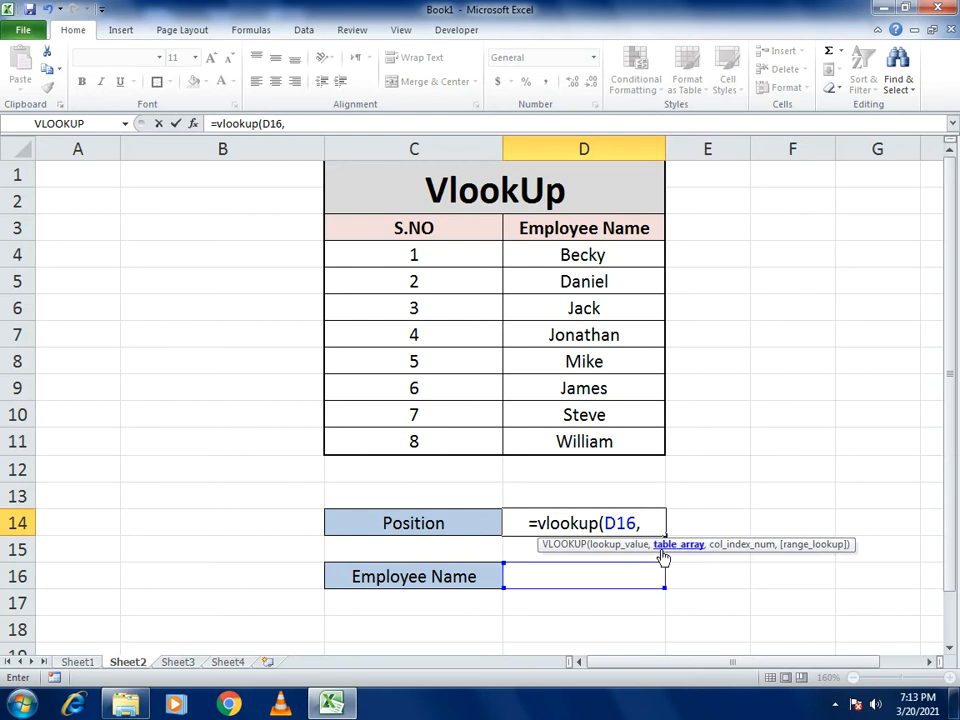
key(Escape)
- Enter =VLOOKUP(D14,C4:D11,2,0) in the Employee Name cell D16 to return the name matching the position in D14
click(638, 570)
text(=)
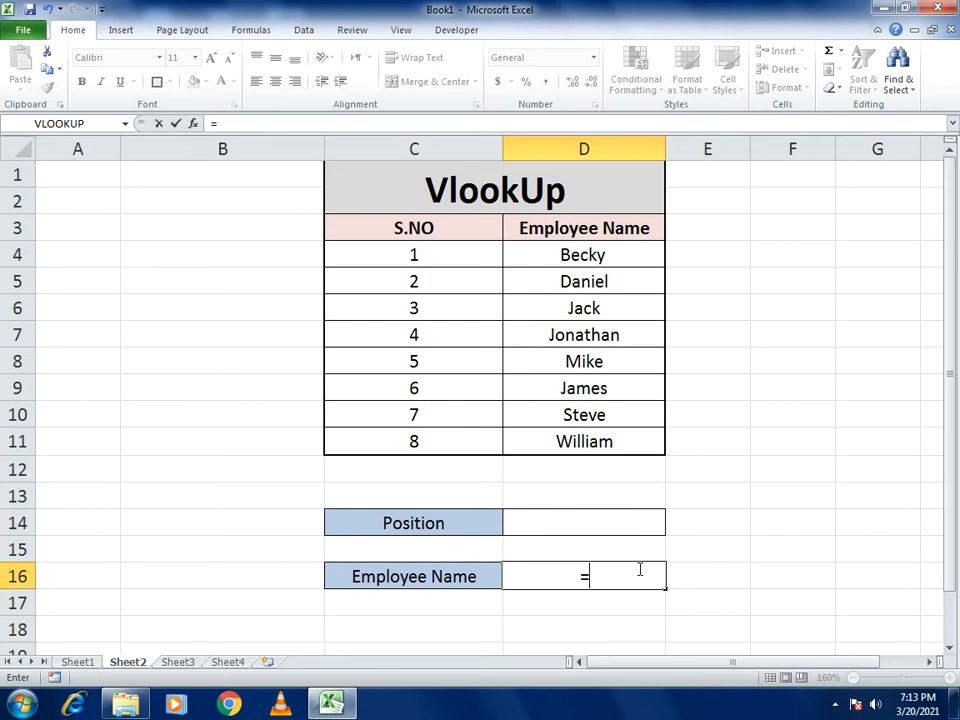
text(vlookup)
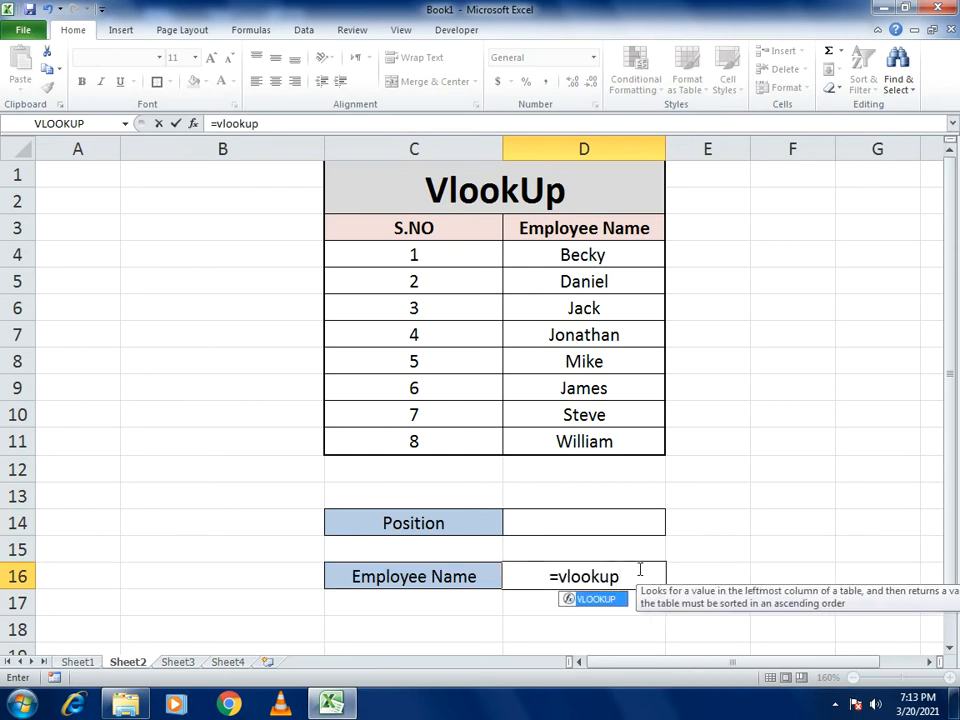
text(()
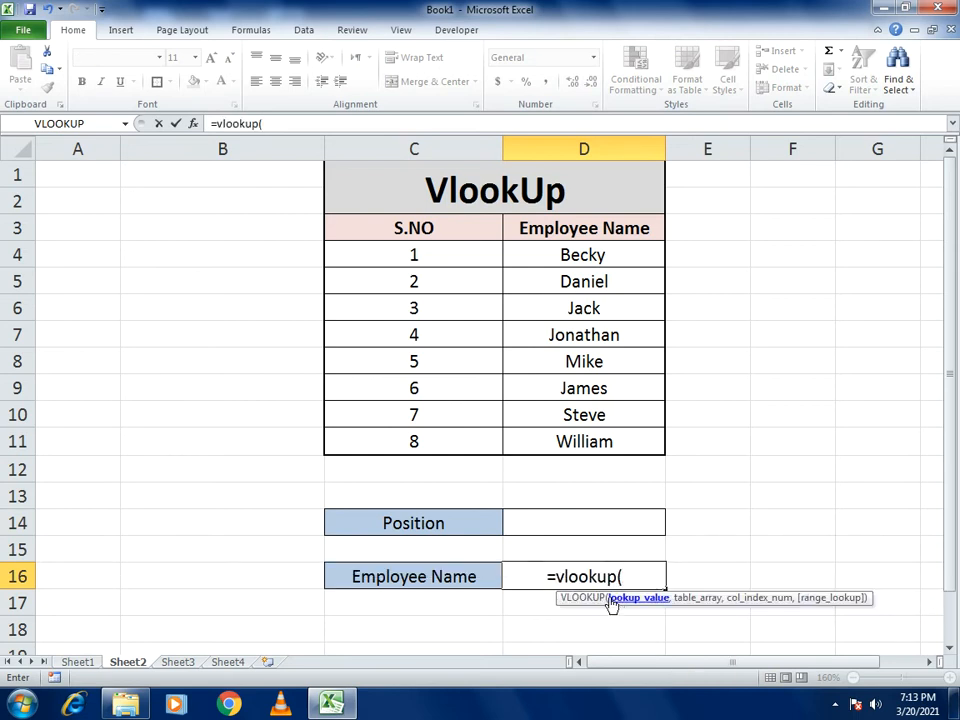
click(594, 529)
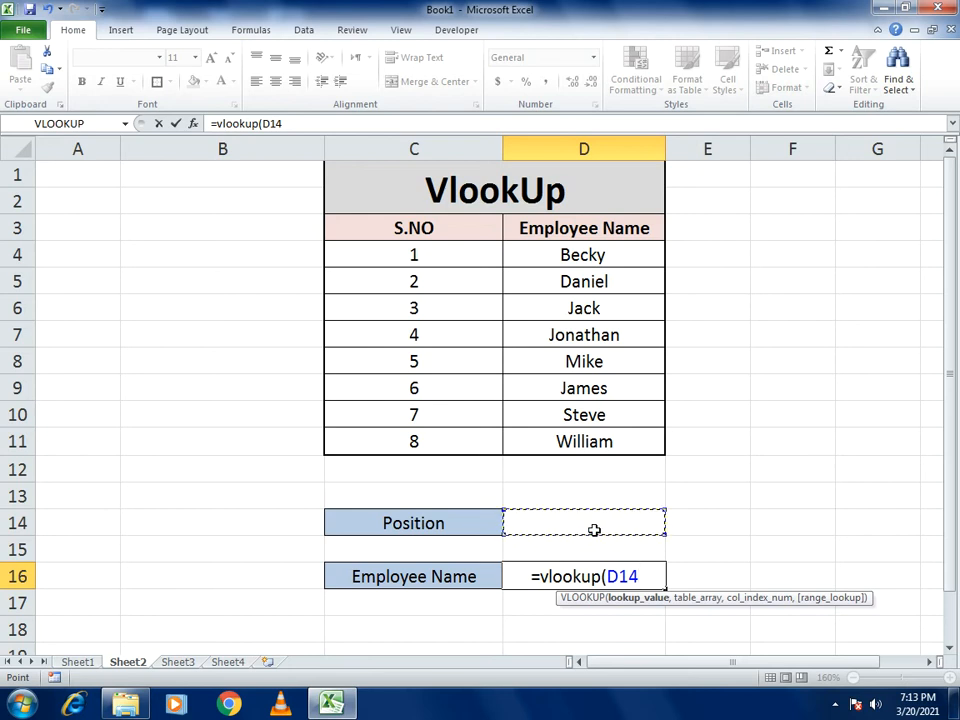
text(,)
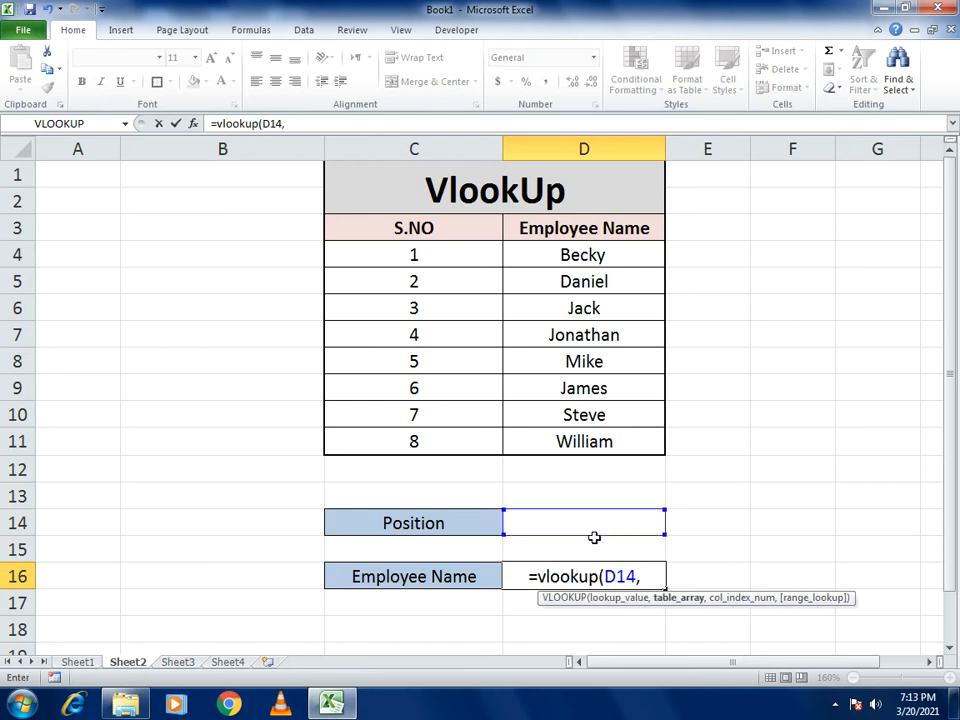
drag(426, 257, 572, 438)
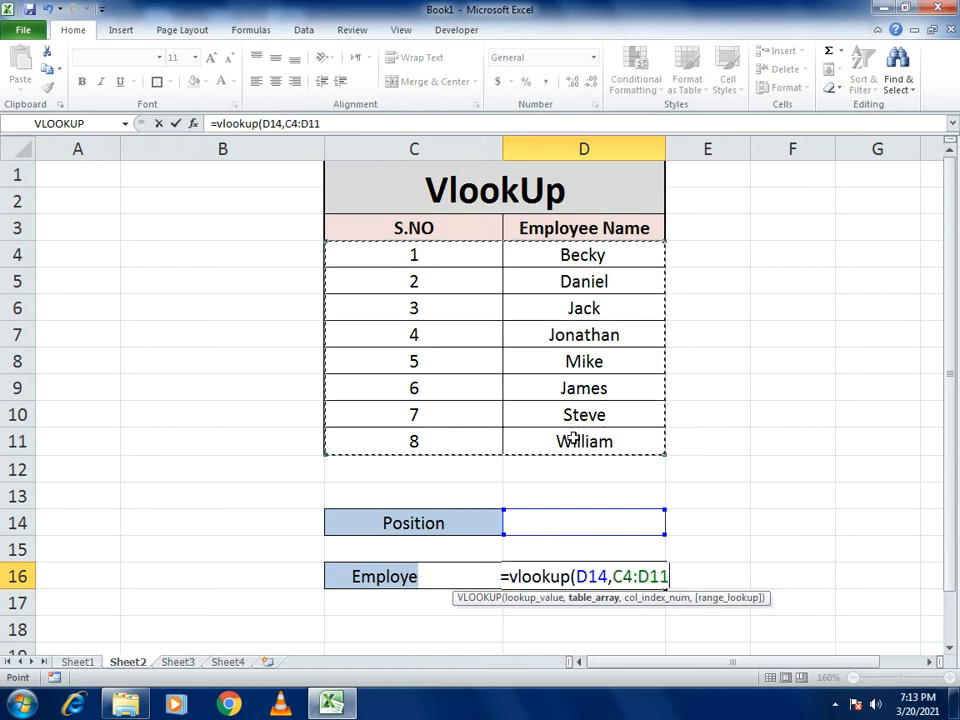
text(,)
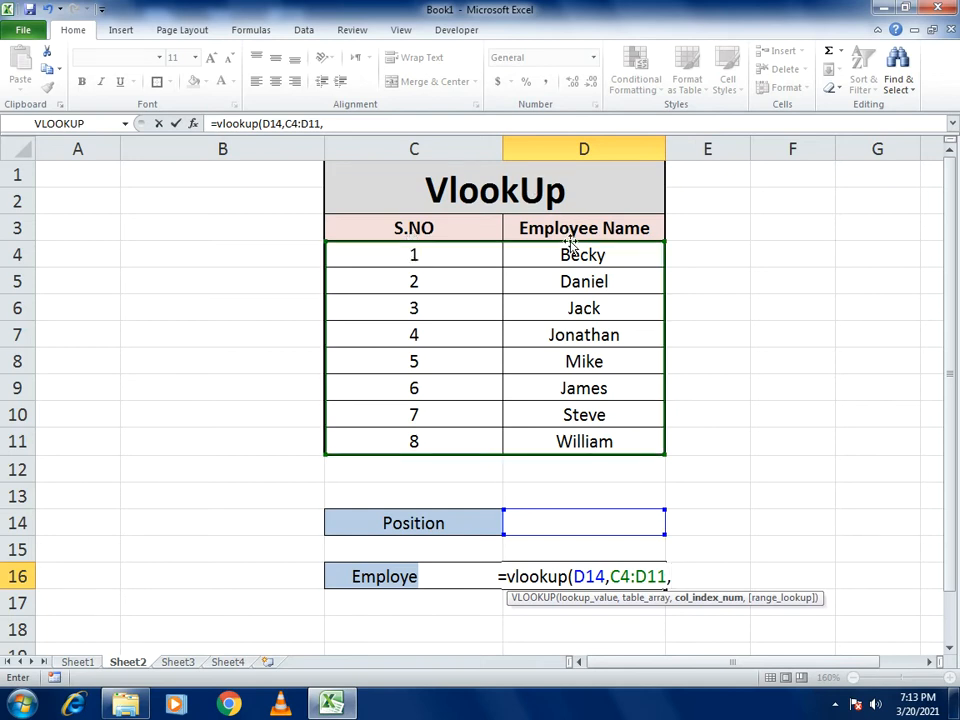
text(2)
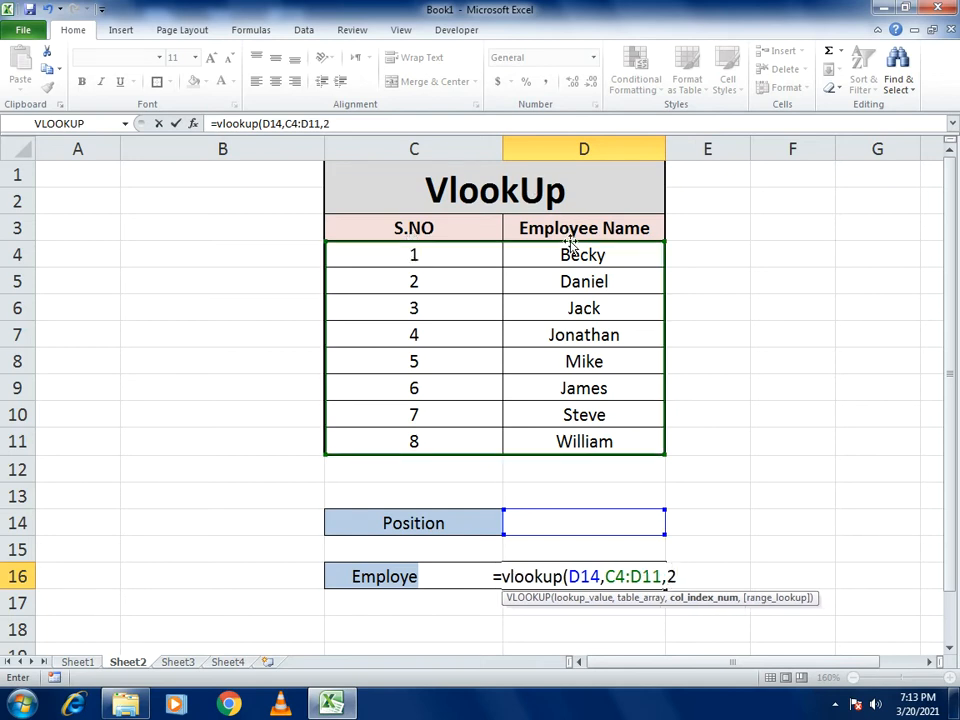
text(,)
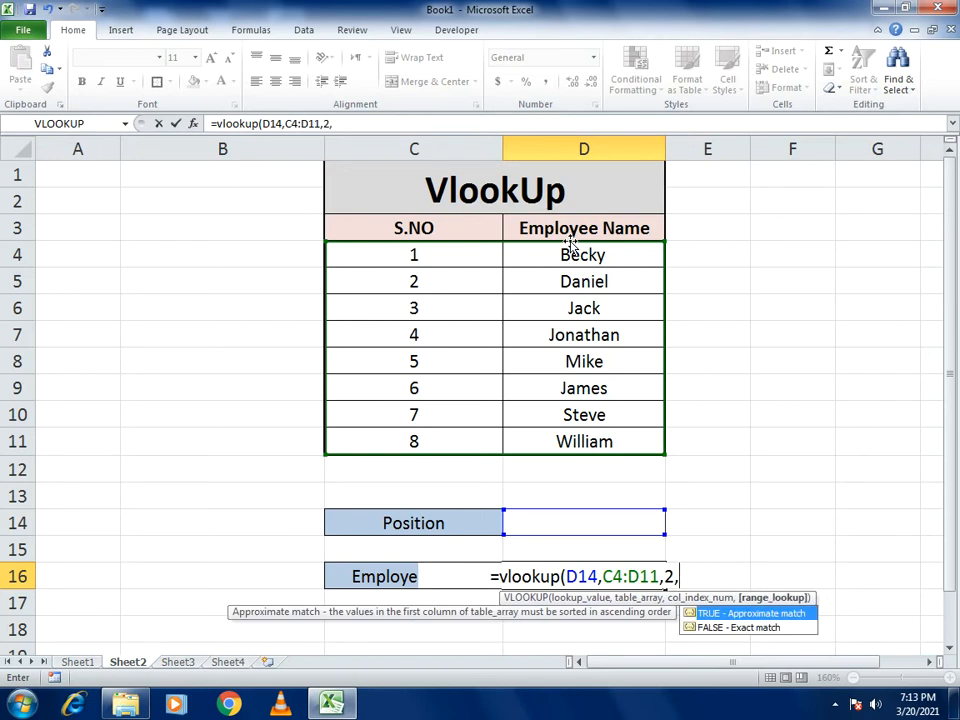
text(0)
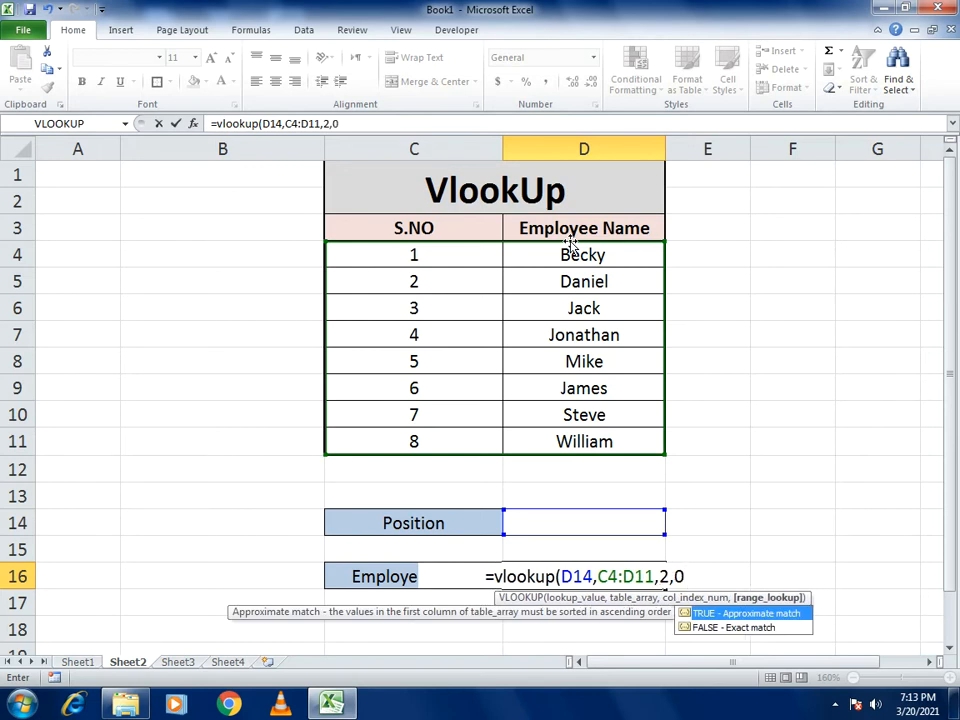
text())
key(Return)
key(Up)
key(Up)
key(Up)
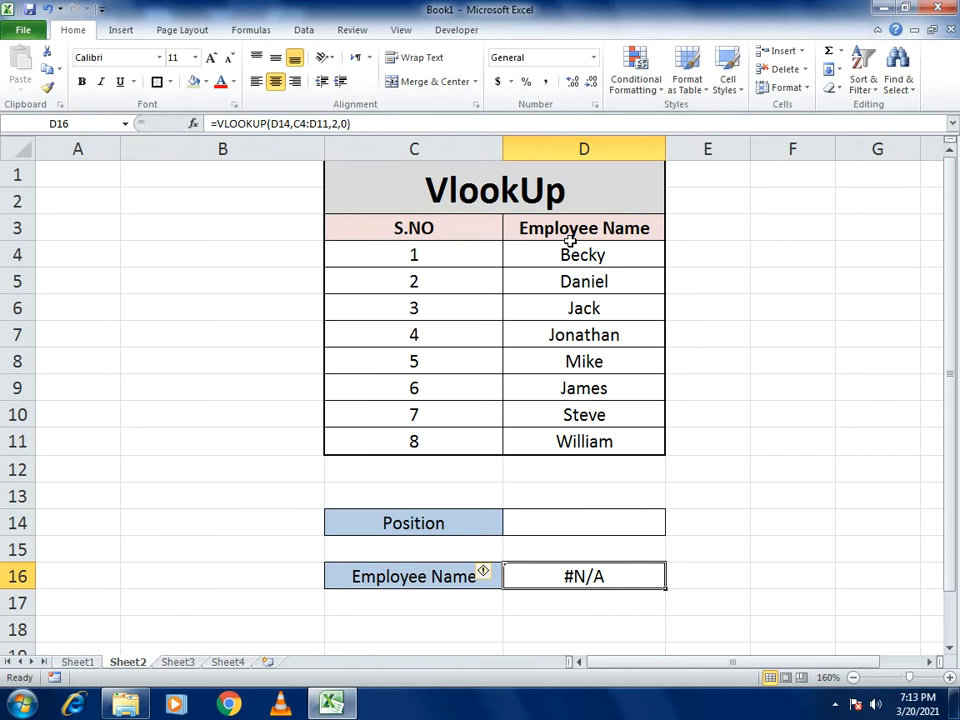
- Test the VLOOKUP formula by entering 5 and replacing it with 8 in the Position cell D14
text(5)
key(Return)
key(Up)
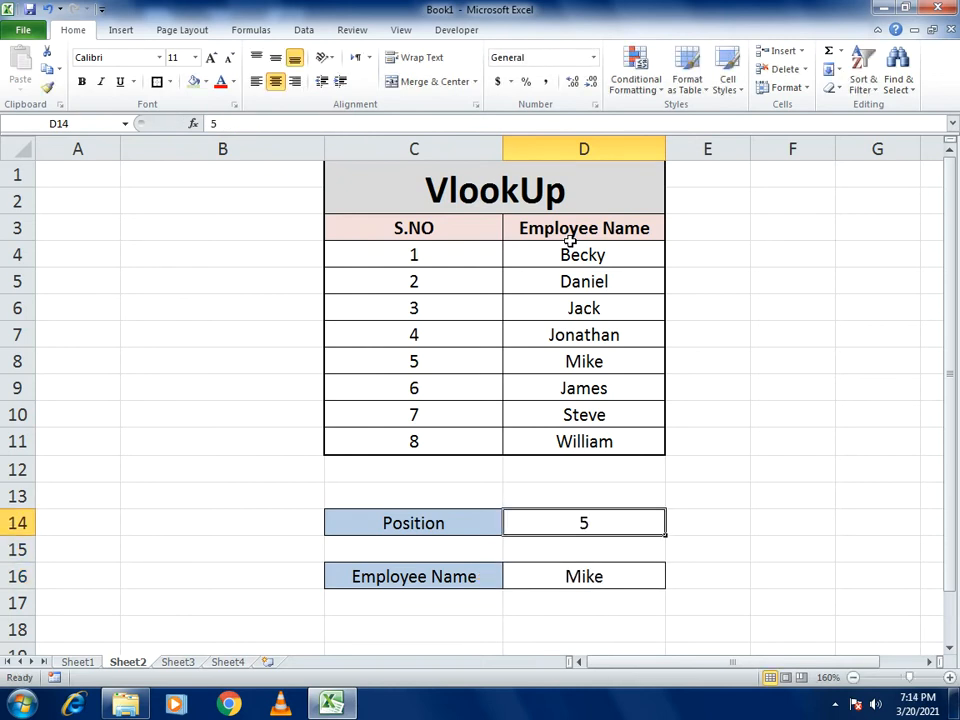
text(8)
key(Return)
key(Up)
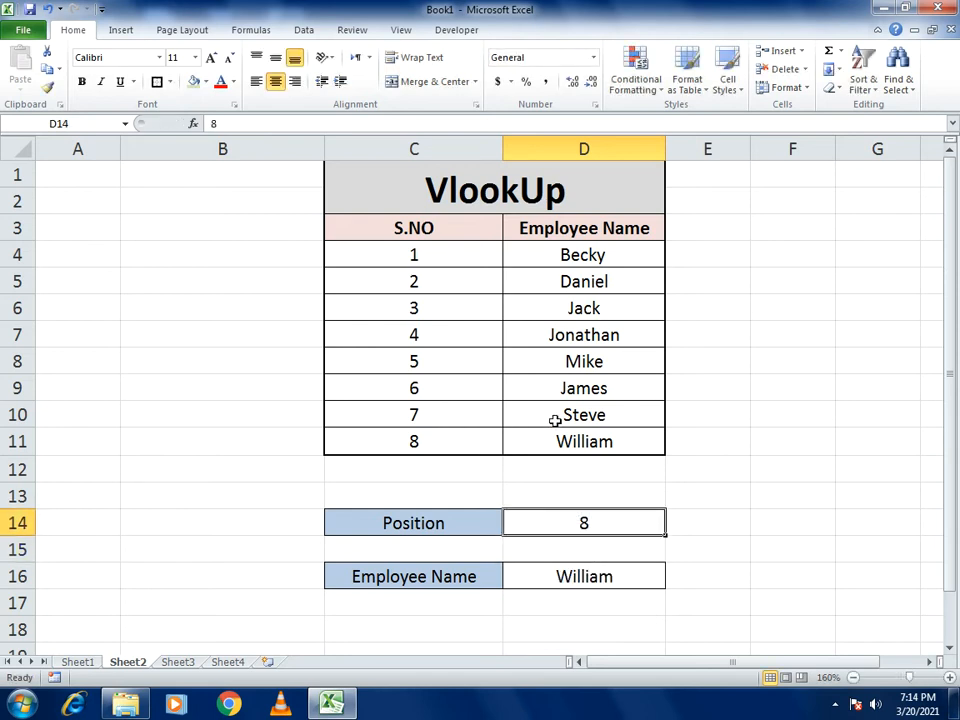
- On Sheet3, enter the not-equal formula =C4<>D4 in the Status cell E4 and fill it down to E7
click(77, 662)
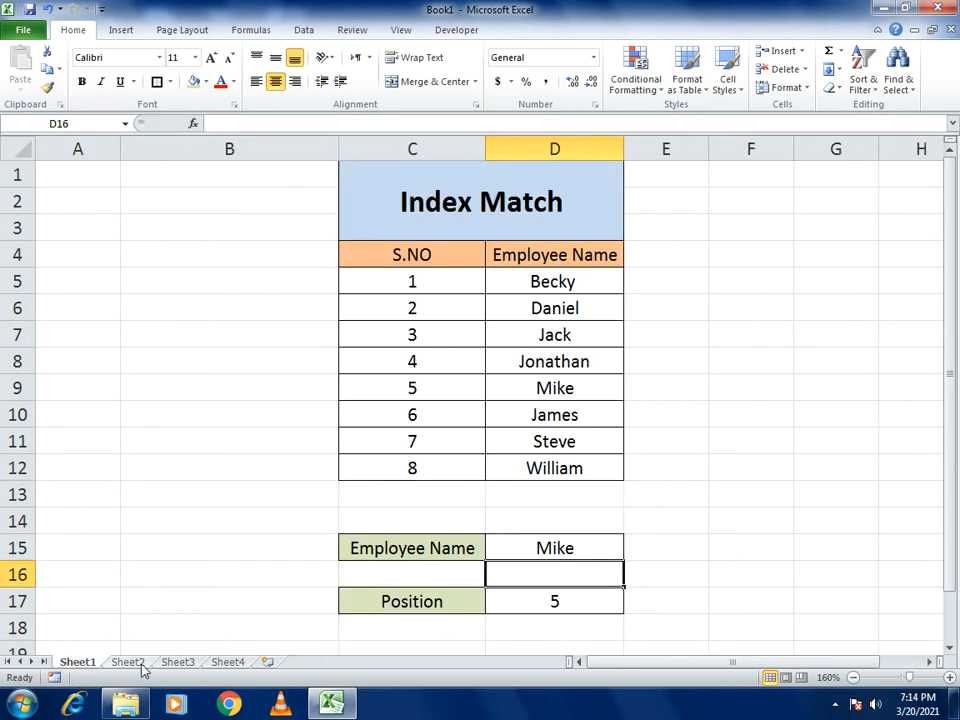
click(172, 664)
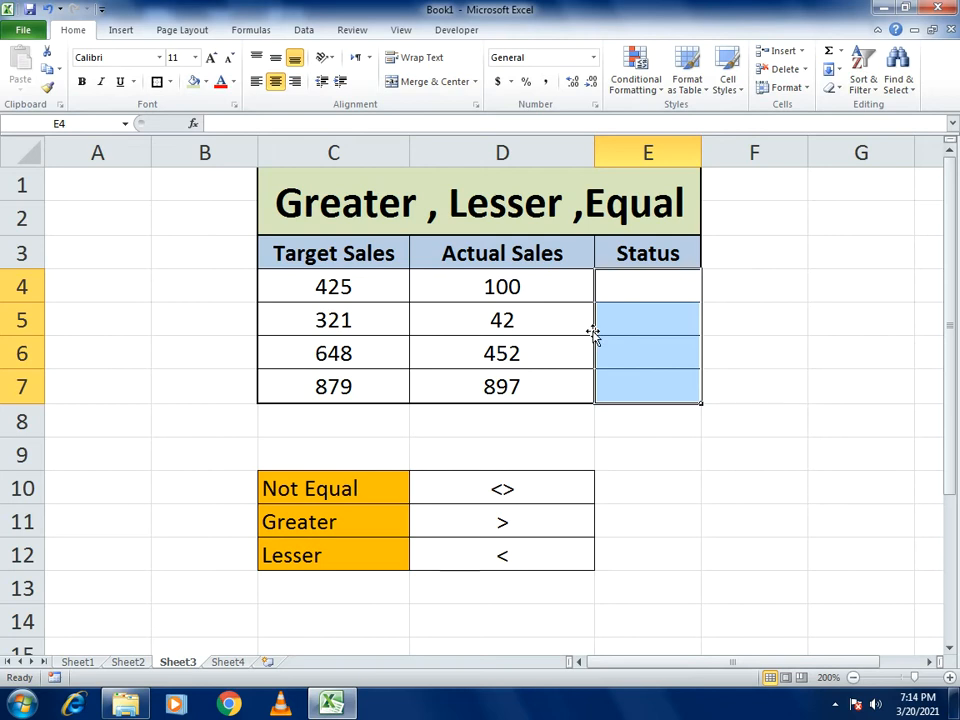
click(633, 295)
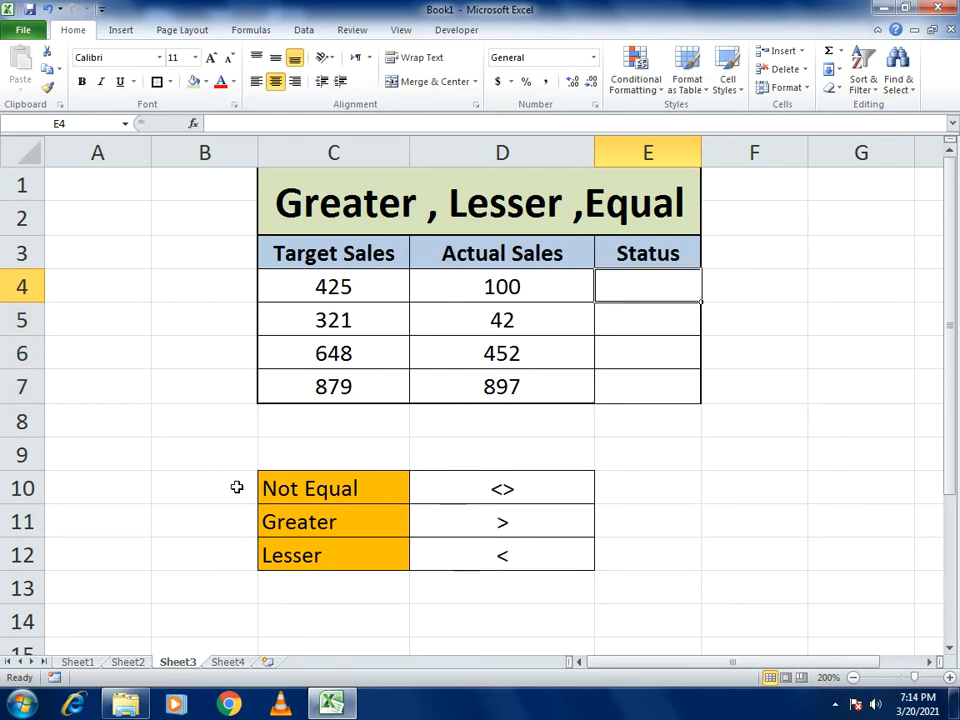
click(633, 285)
text(=)
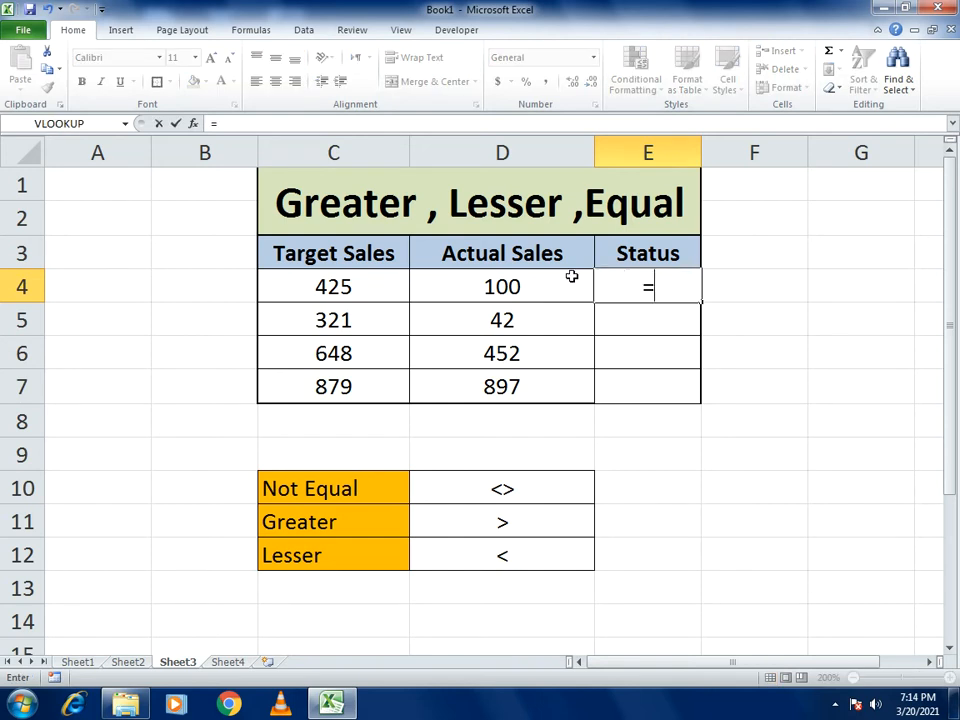
click(340, 291)
text(<>)
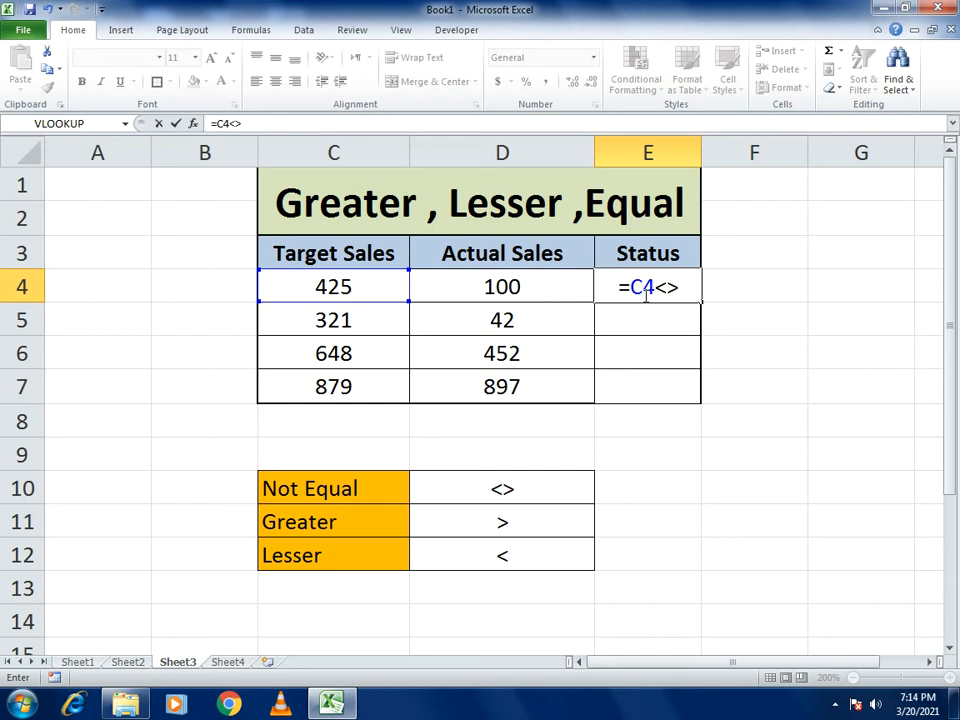
click(489, 285)
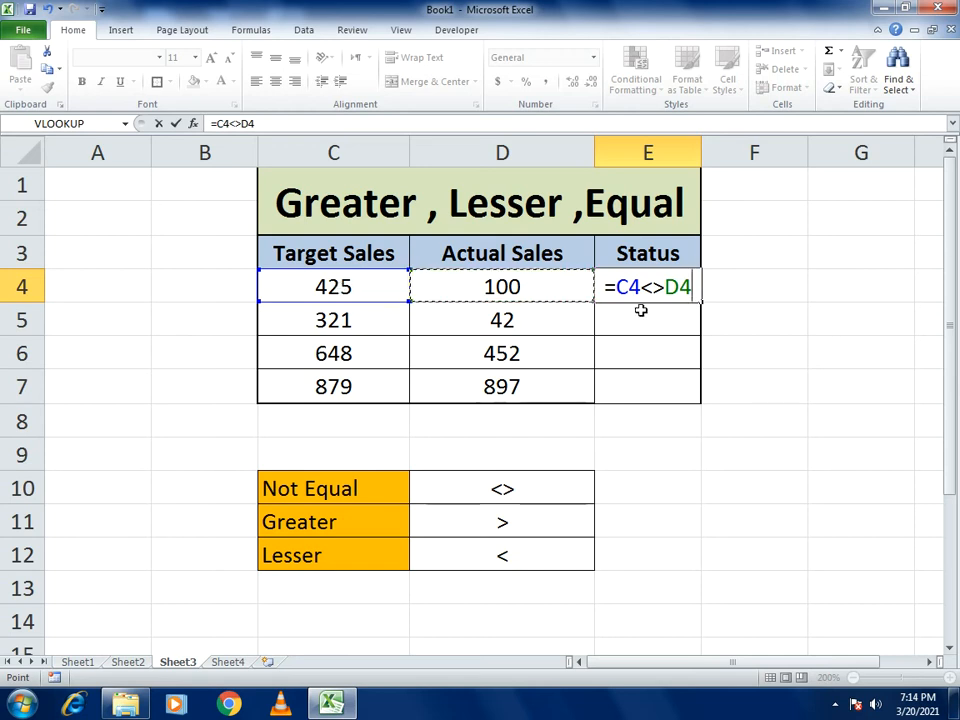
key(Return)
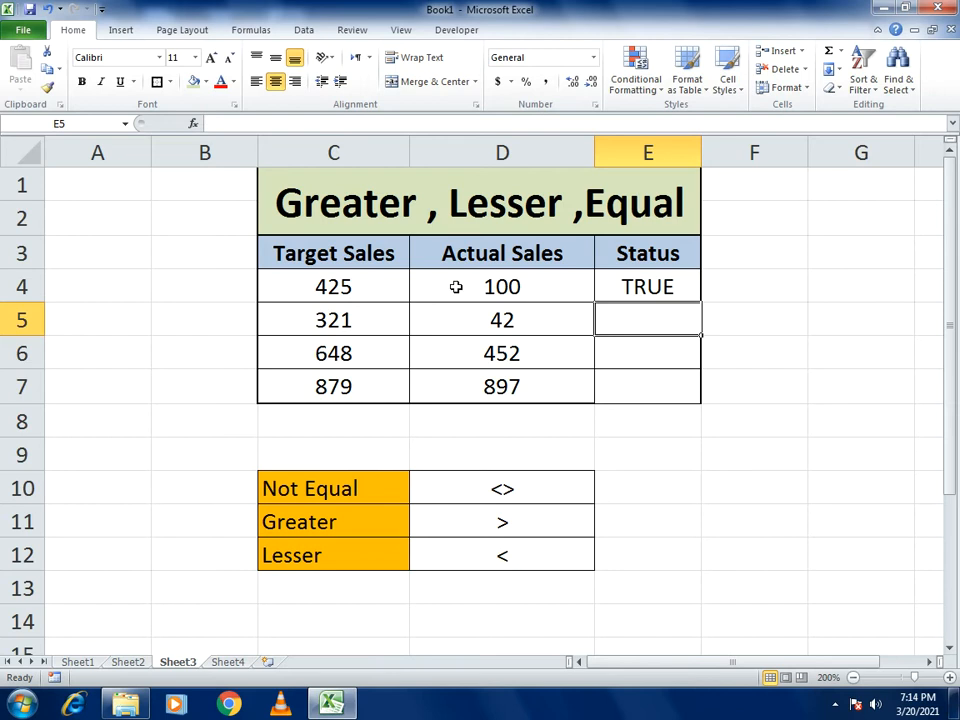
click(694, 296)
drag(701, 301, 701, 396)
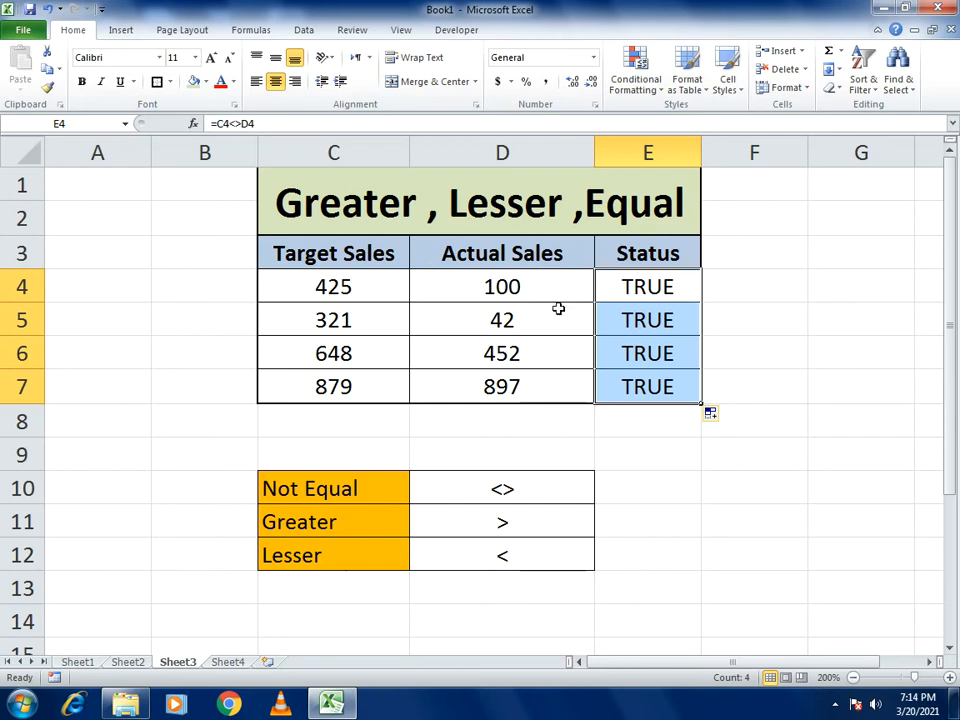
- Set the Target Sales value in C4 to 100 to match the Actual Sales value in that row
click(327, 288)
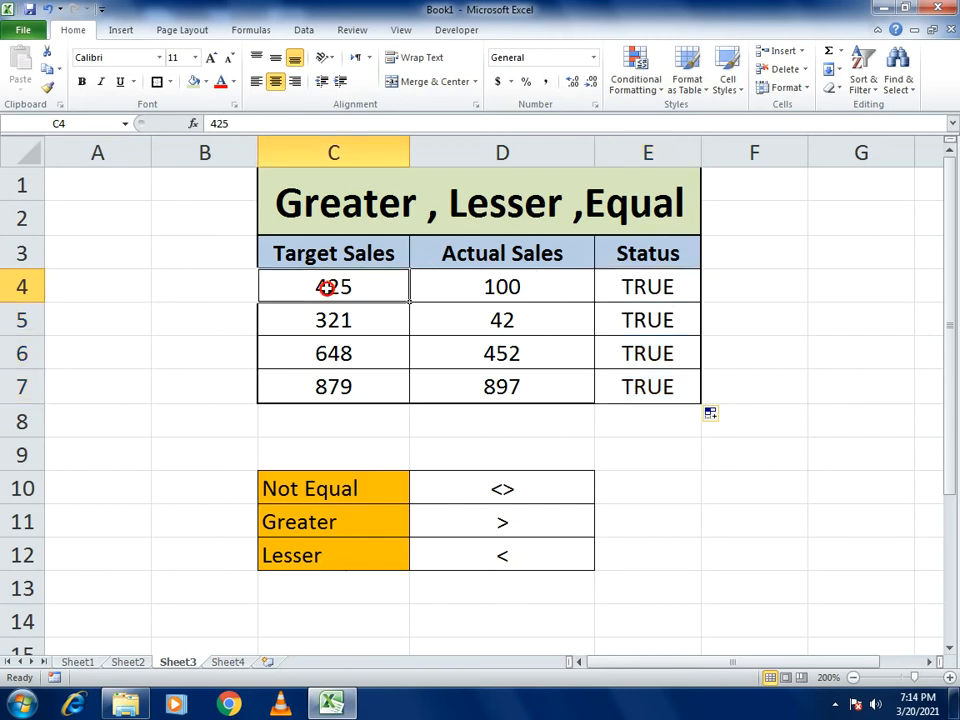
text(100)
key(Return)
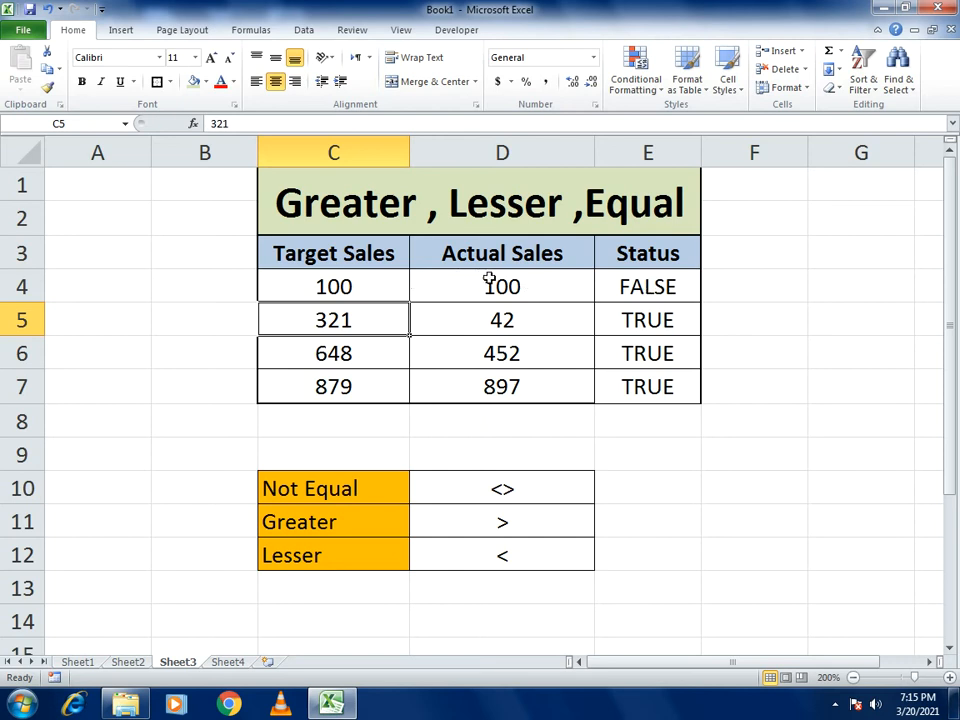
- Replace the formula in the Status cell E4 with the greater-than comparison =C4>D4
click(600, 288)
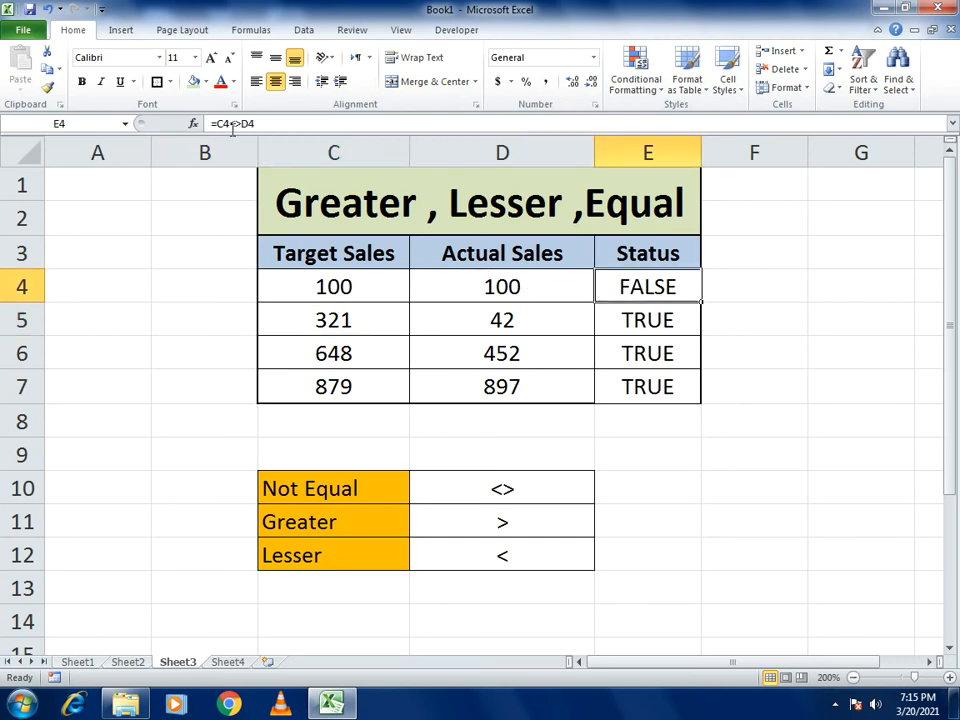
text(=)
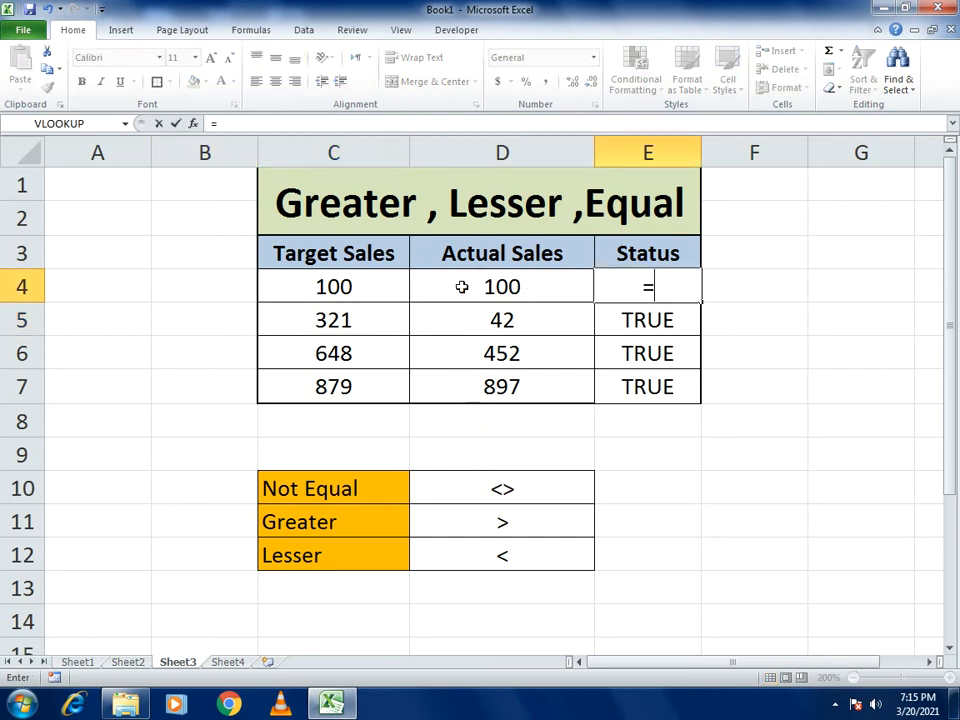
click(365, 285)
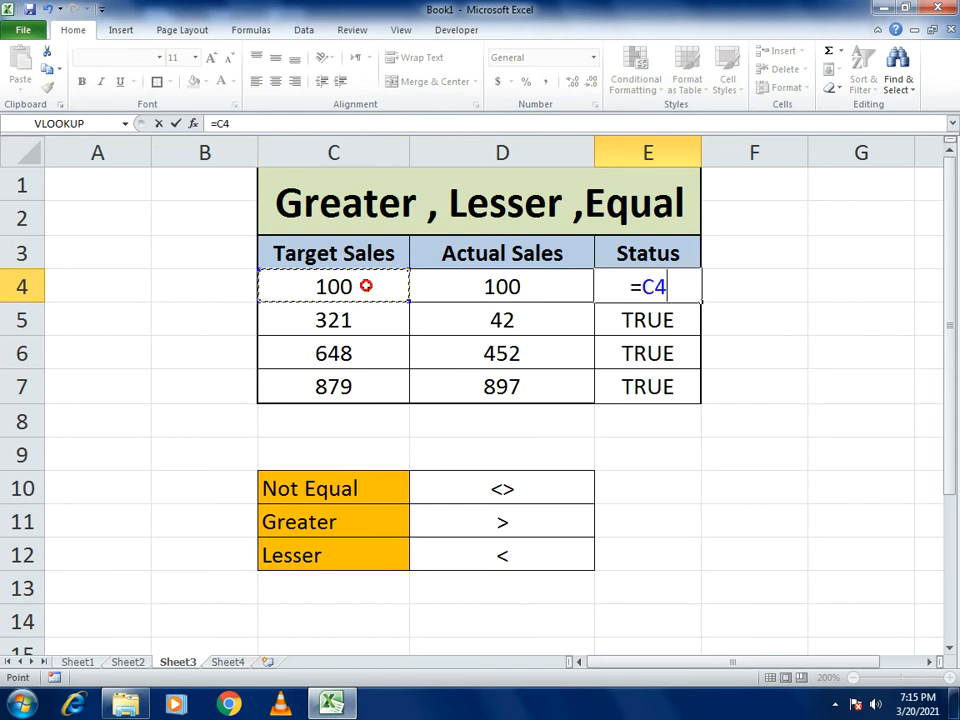
text(>)
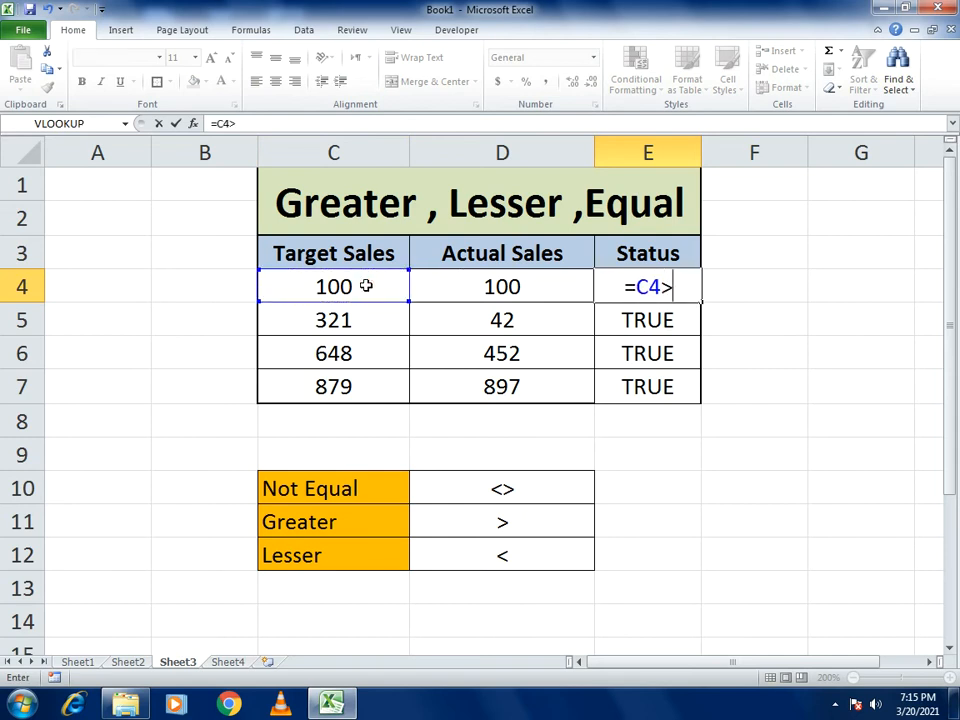
click(433, 284)
key(Return)
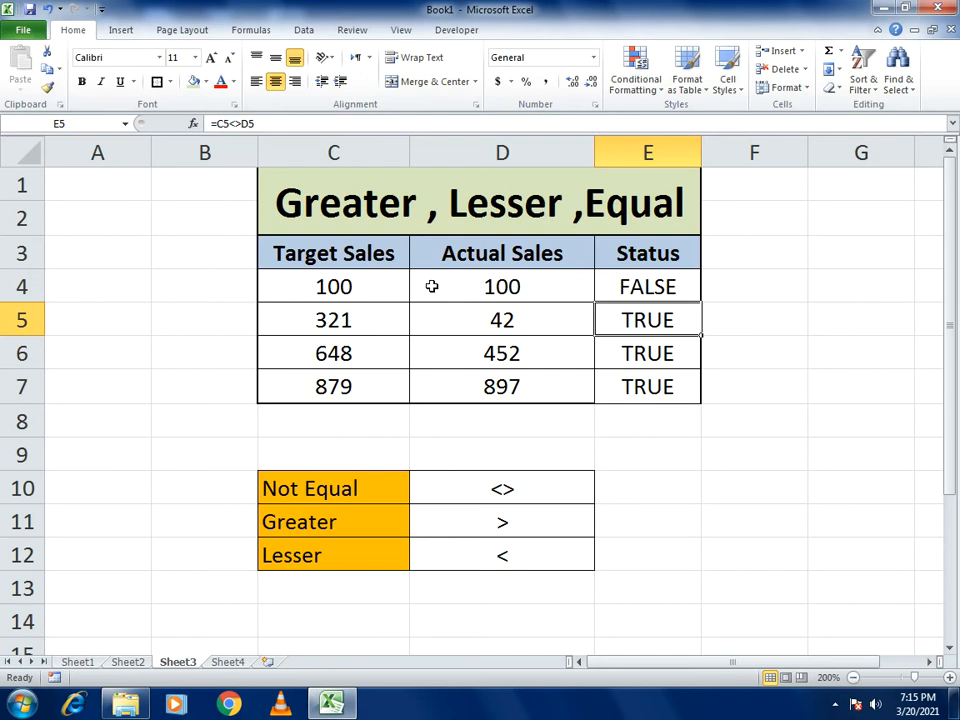
- Set the Target Sales value in C4 to 425 and fill the greater-than formula from E4 down to E7
click(350, 284)
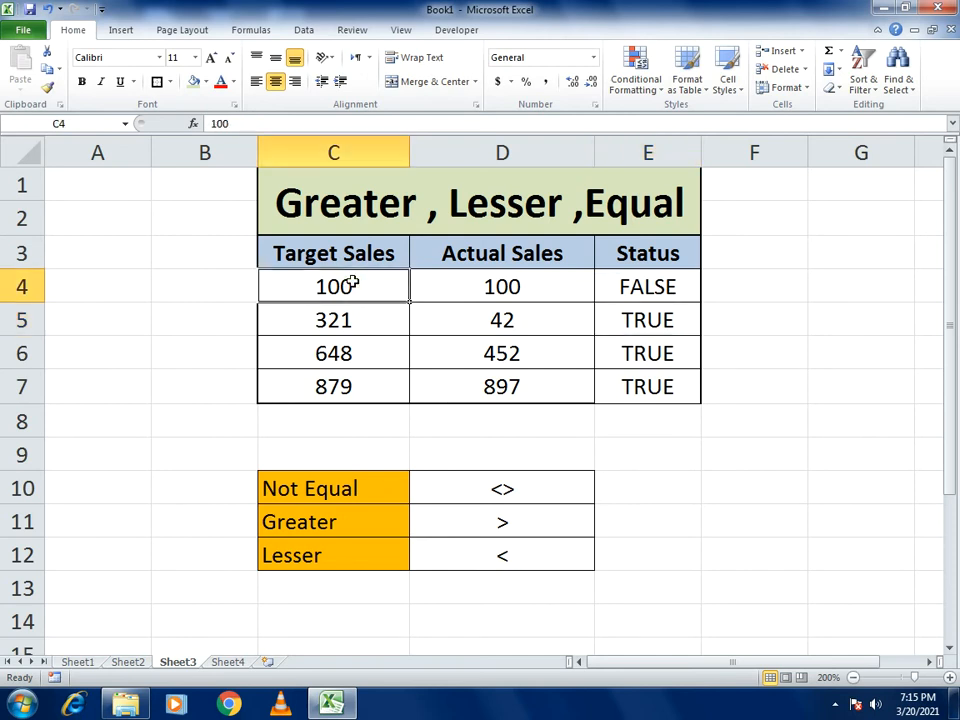
text(425)
key(Return)
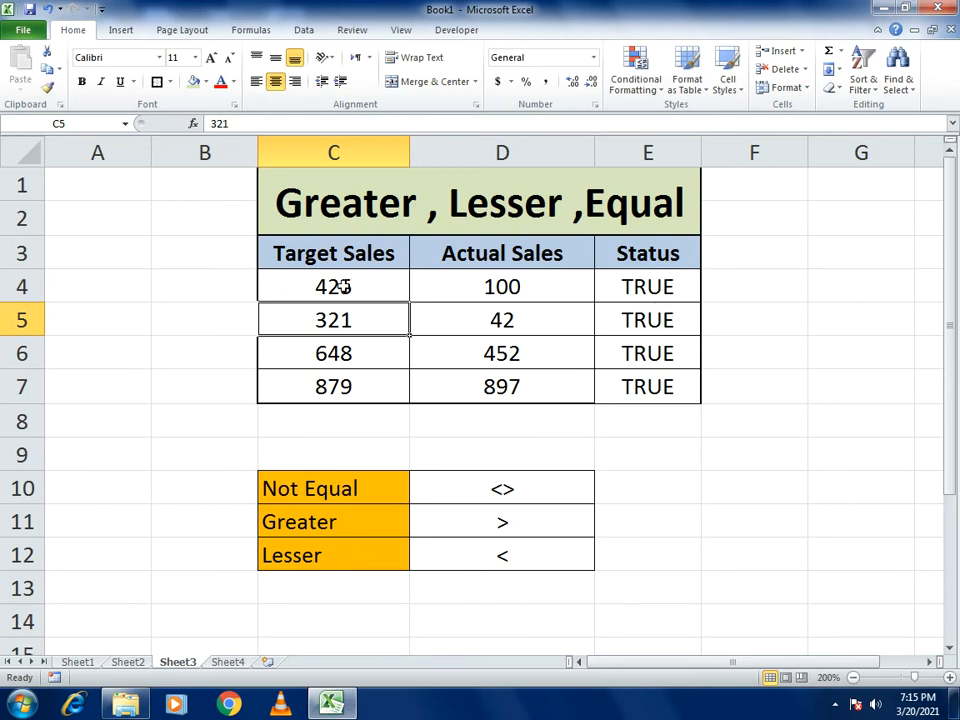
click(446, 284)
click(660, 285)
drag(703, 301, 700, 406)
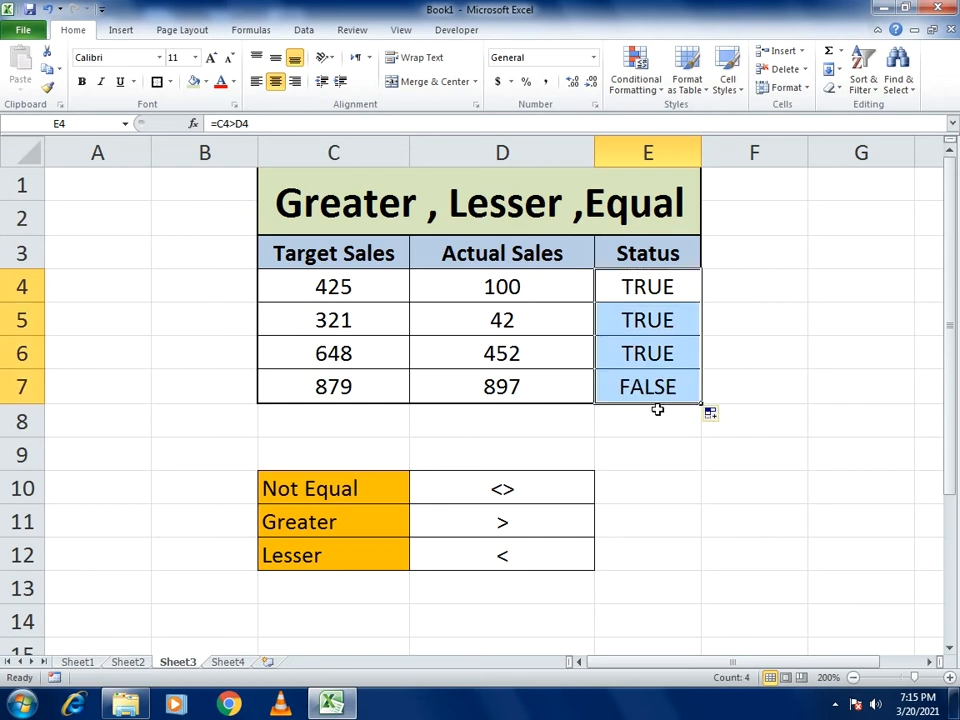
click(301, 392)
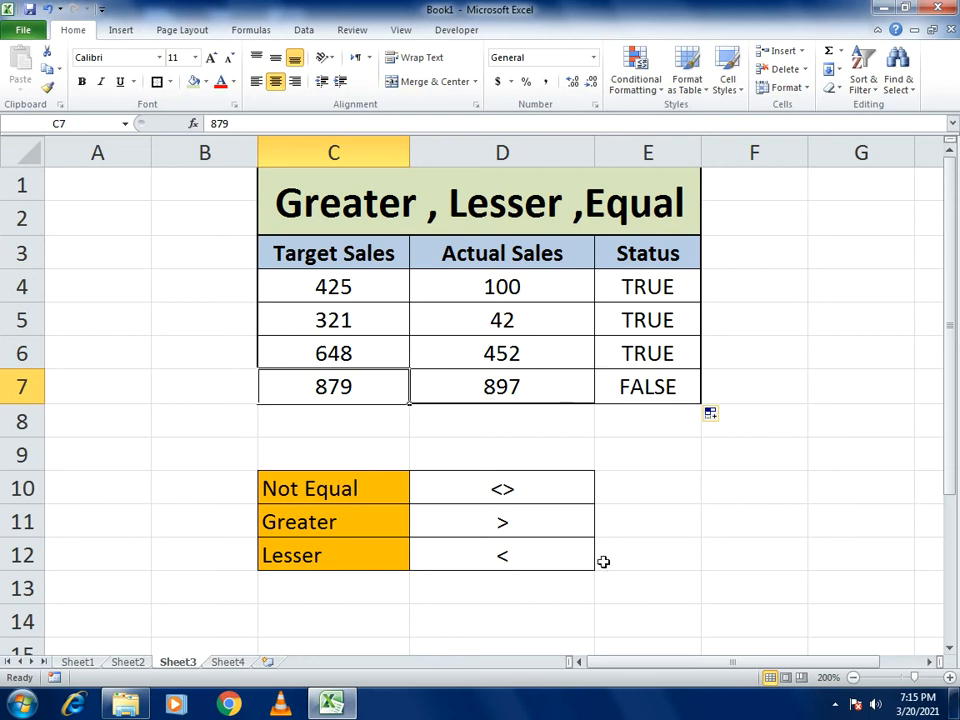
- Replace the Status formula in E4 with the less-than comparison =C4<D4 and fill it down to E7
click(648, 288)
text(=)
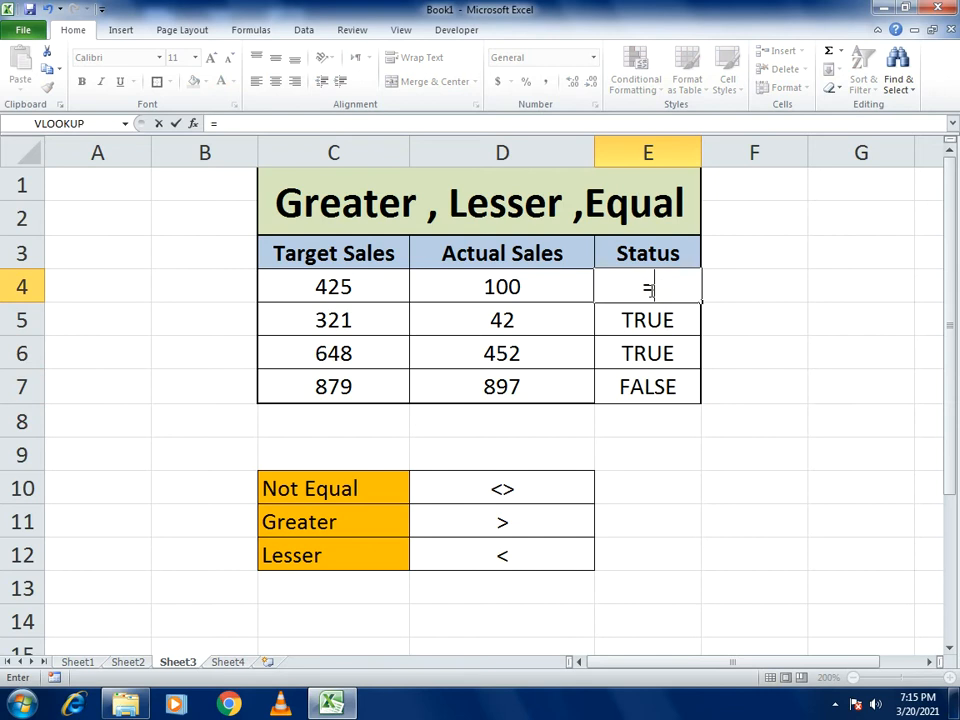
click(371, 283)
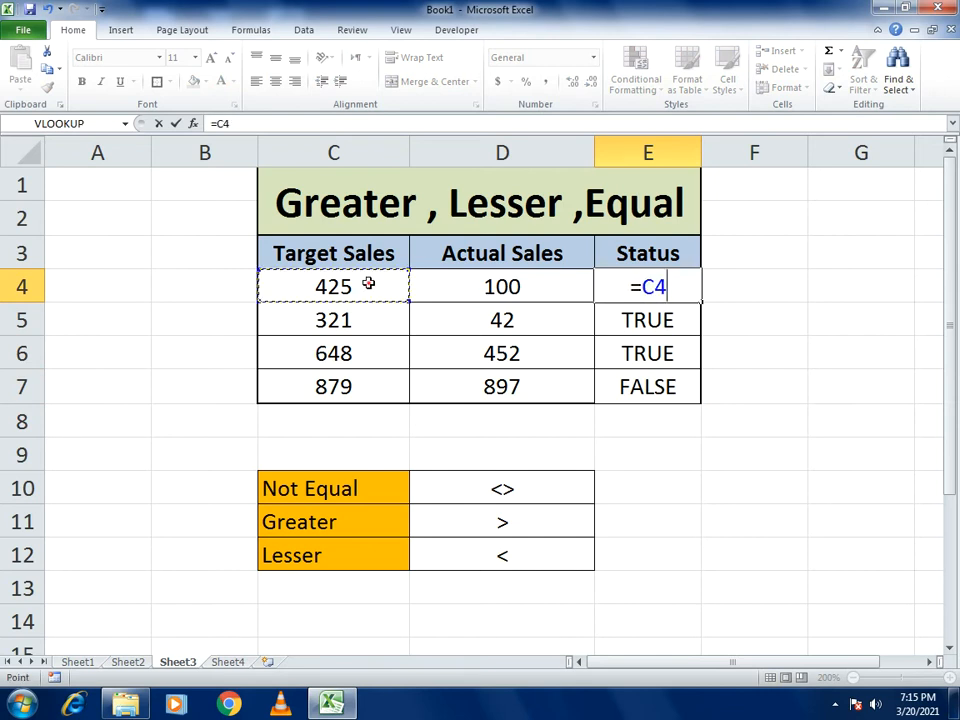
text(<)
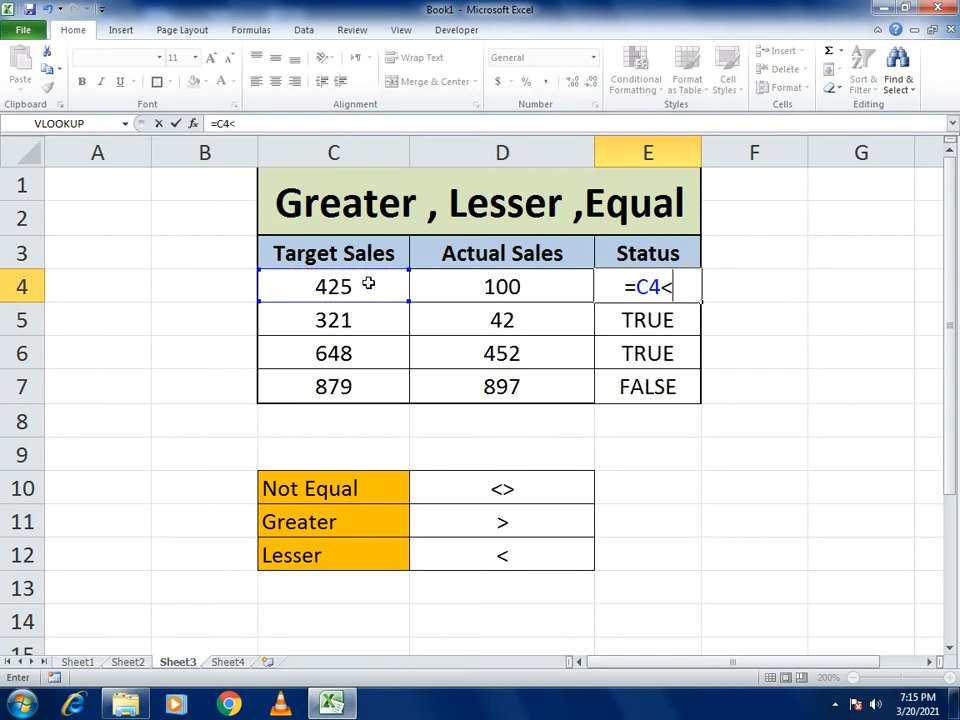
click(478, 287)
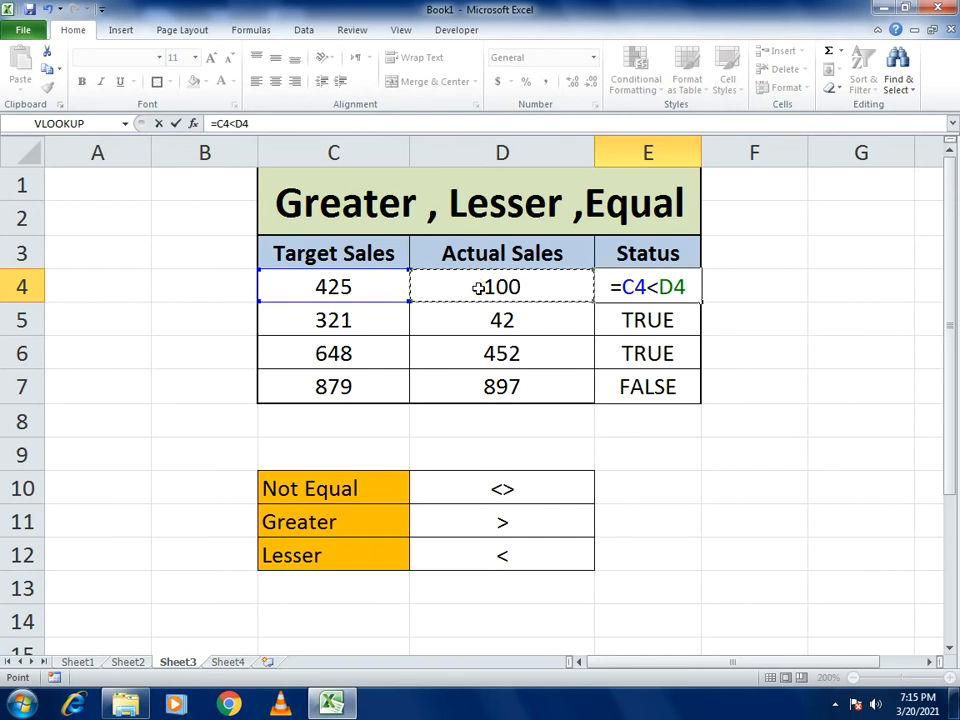
key(Return)
click(623, 280)
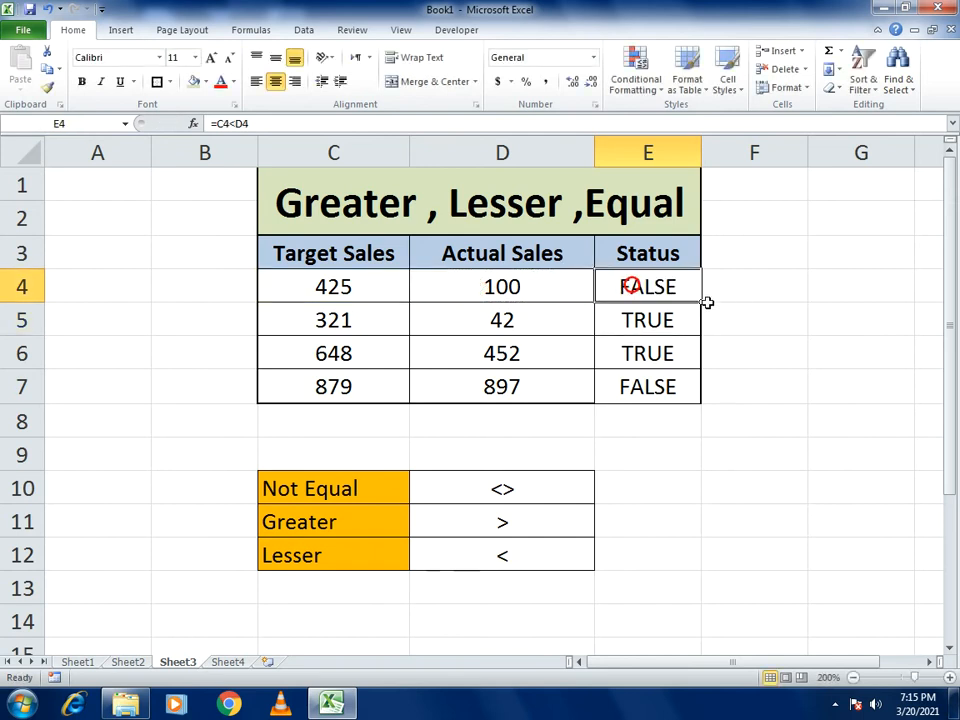
drag(700, 302, 700, 393)
click(637, 394)
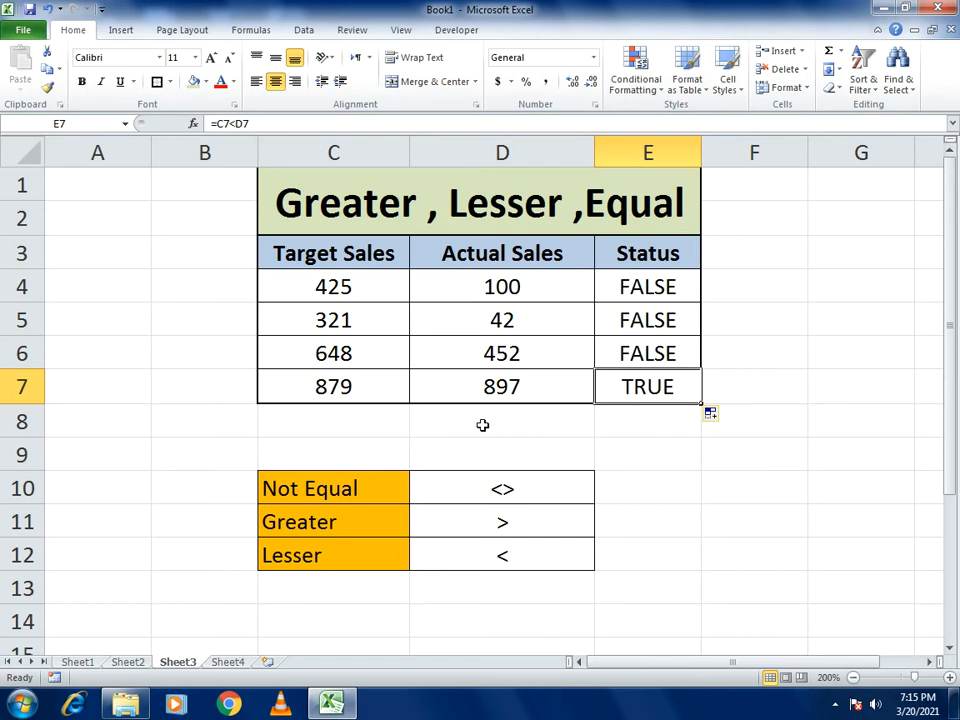
- On Sheet4, enter =ISNUMBER(FIND(C4,D4)) in the Check cell E4 and fill it down to E7
click(228, 662)
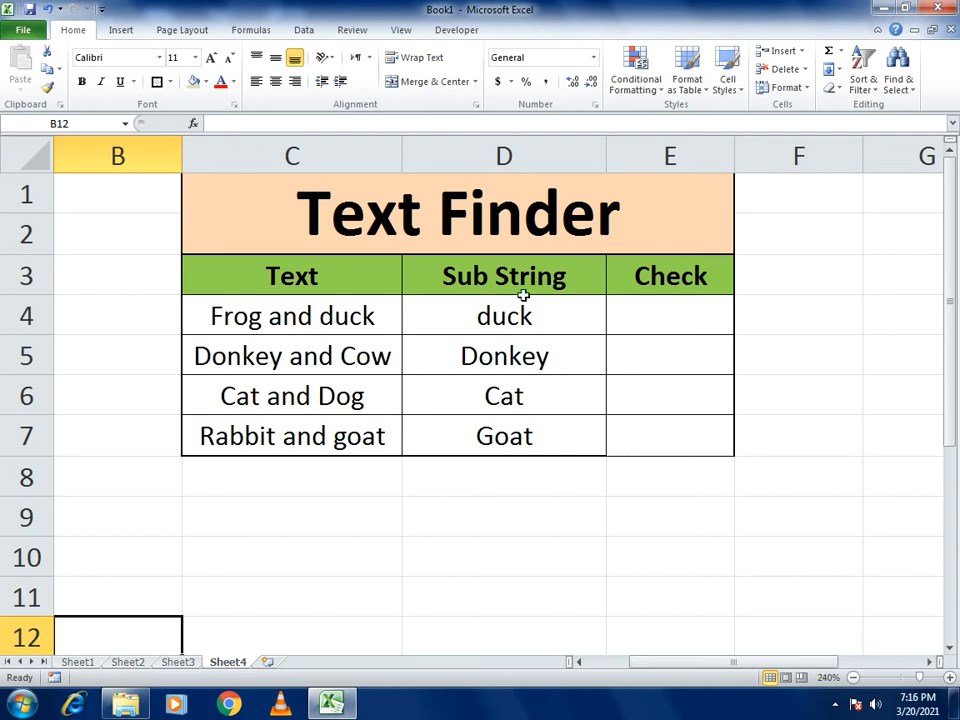
click(615, 313)
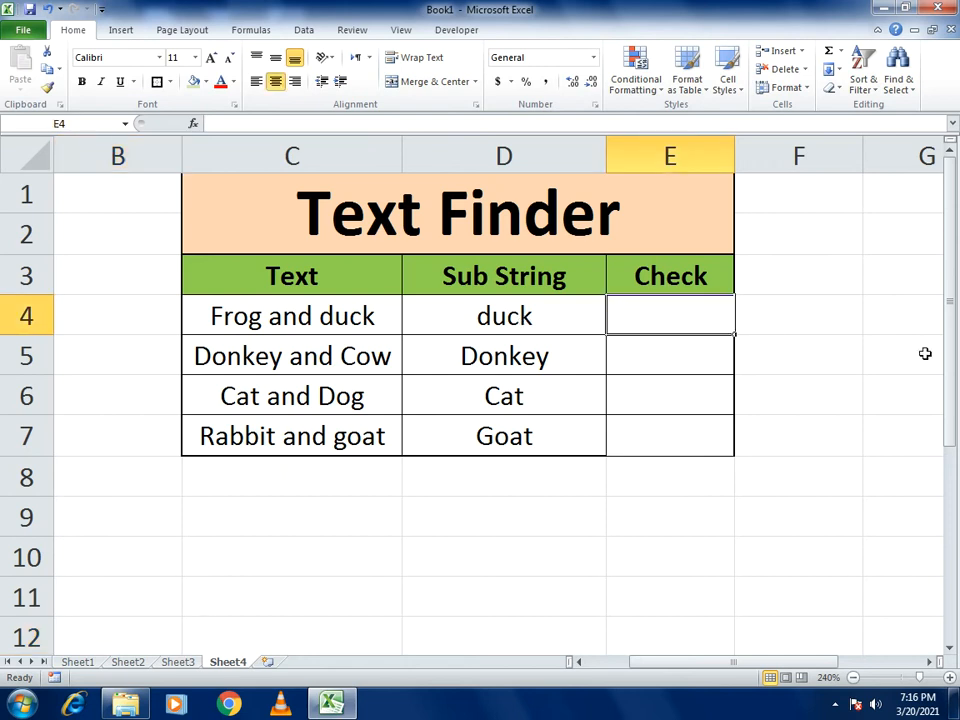
text(=isnumber)
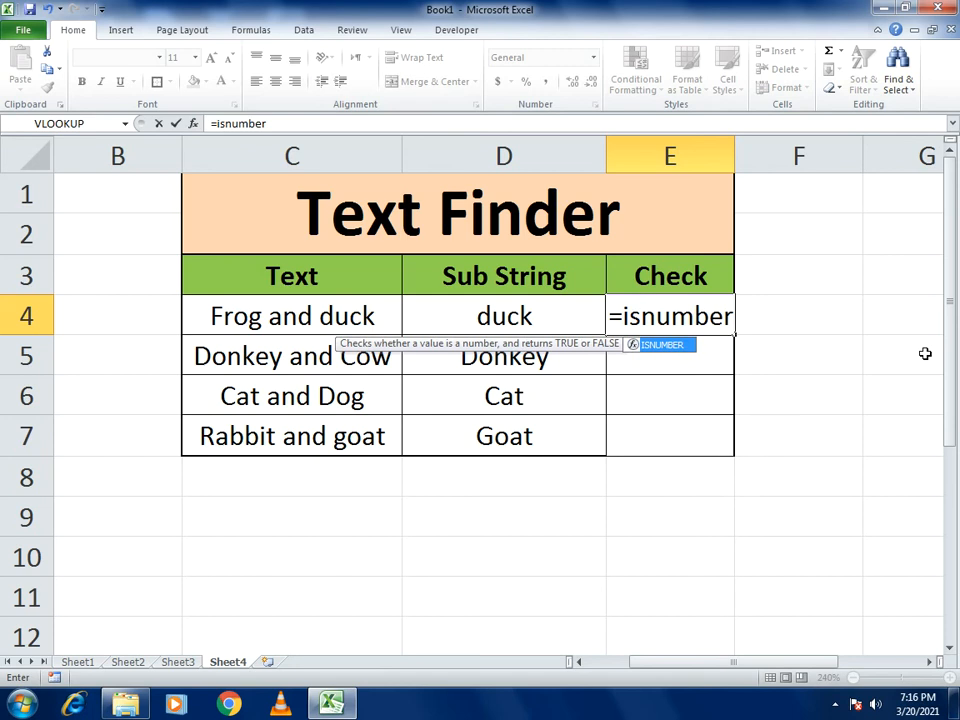
text(()
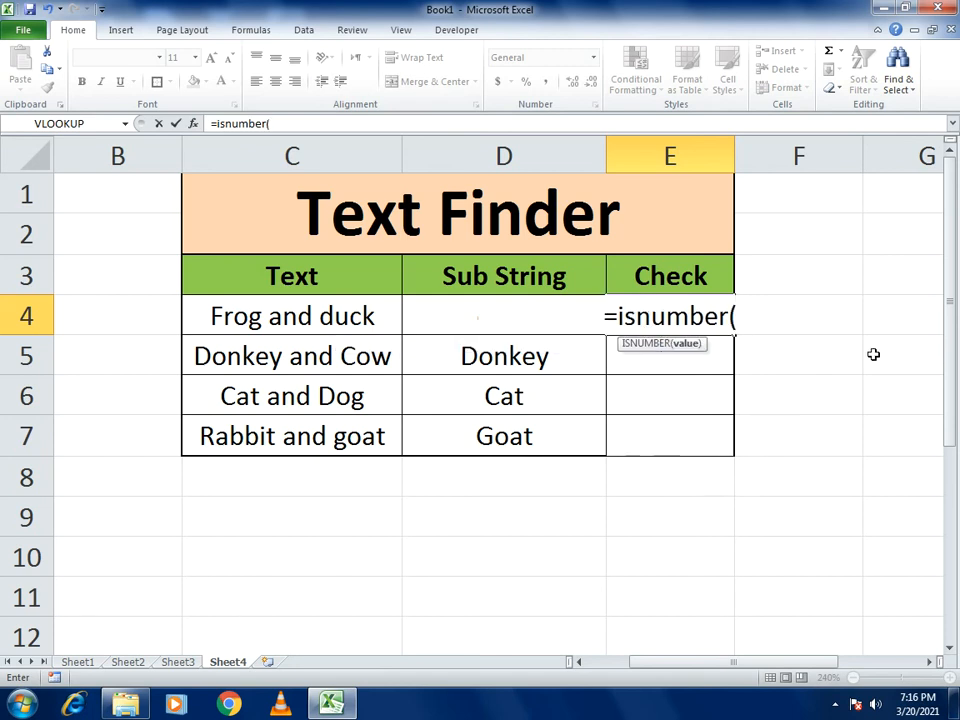
text(find)
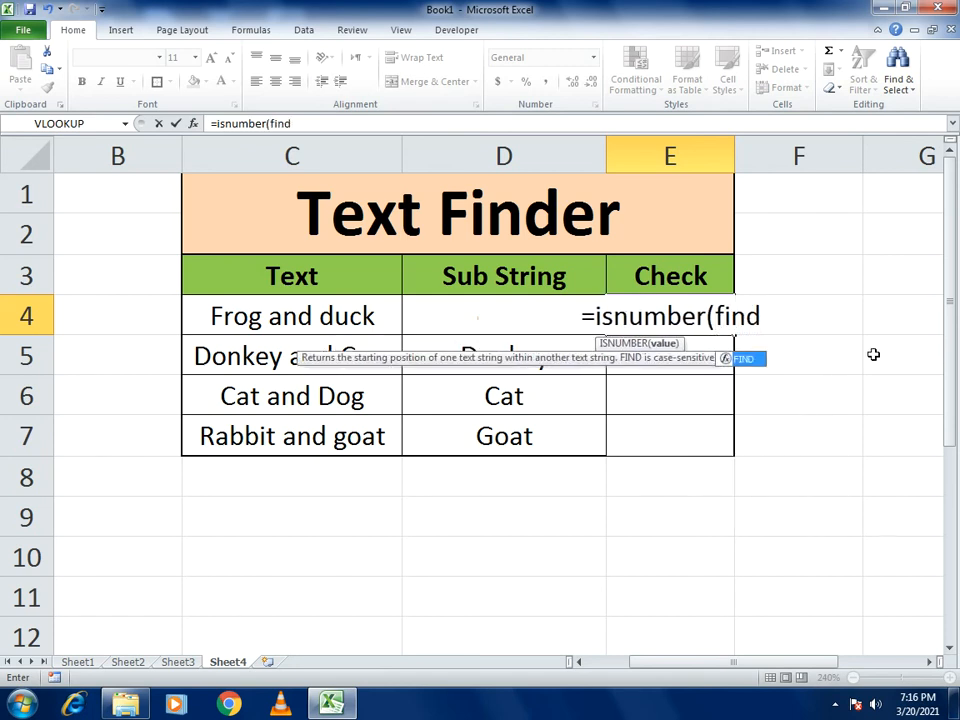
text(()
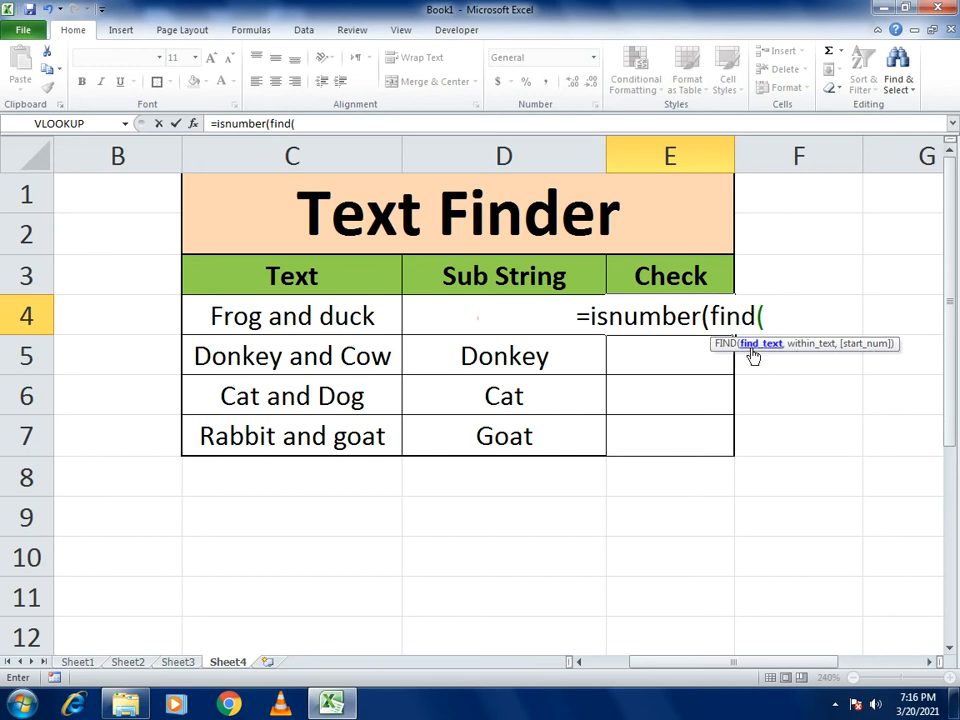
click(311, 316)
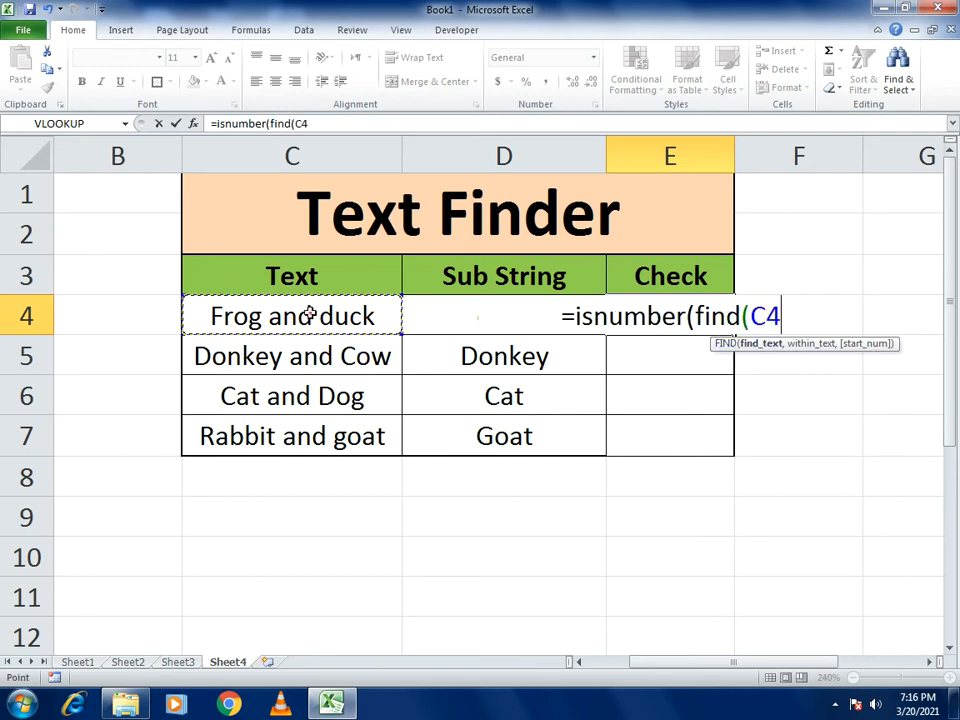
text(,)
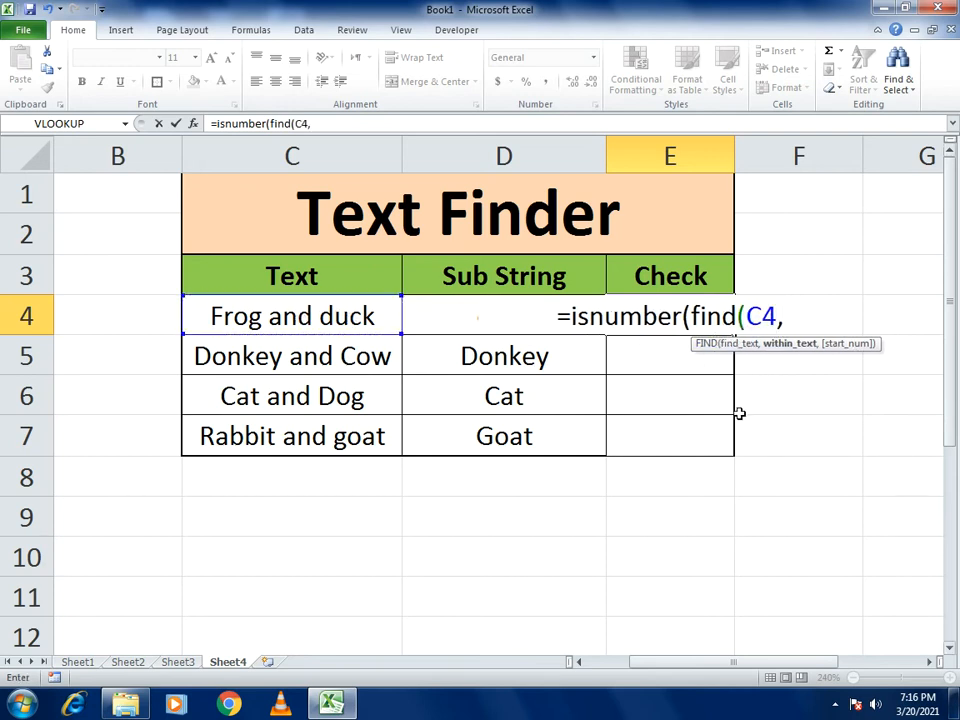
click(431, 314)
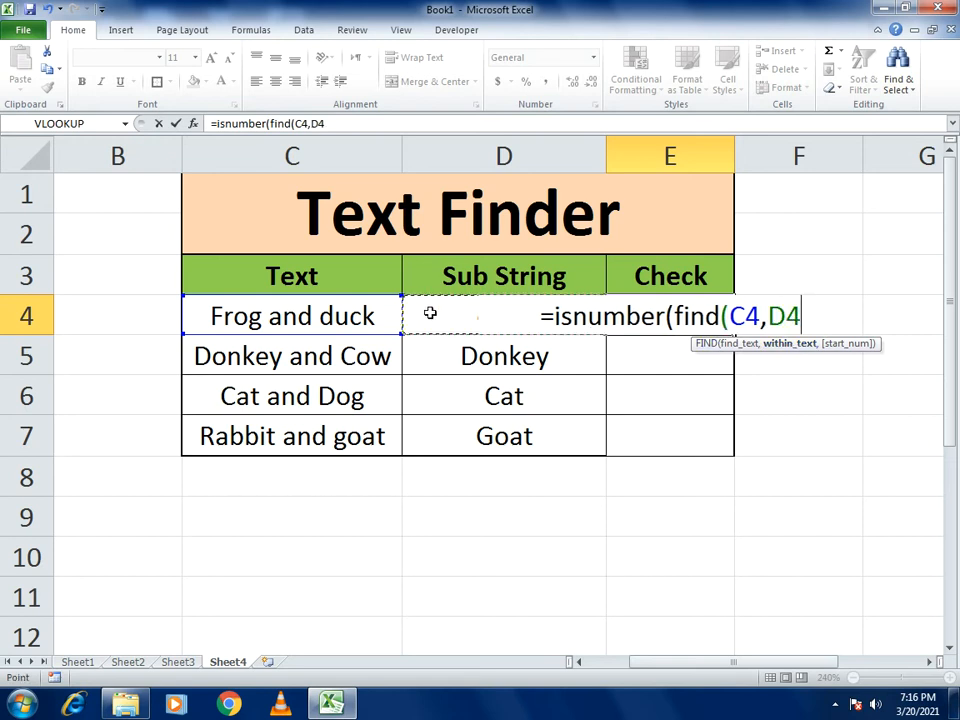
text()))
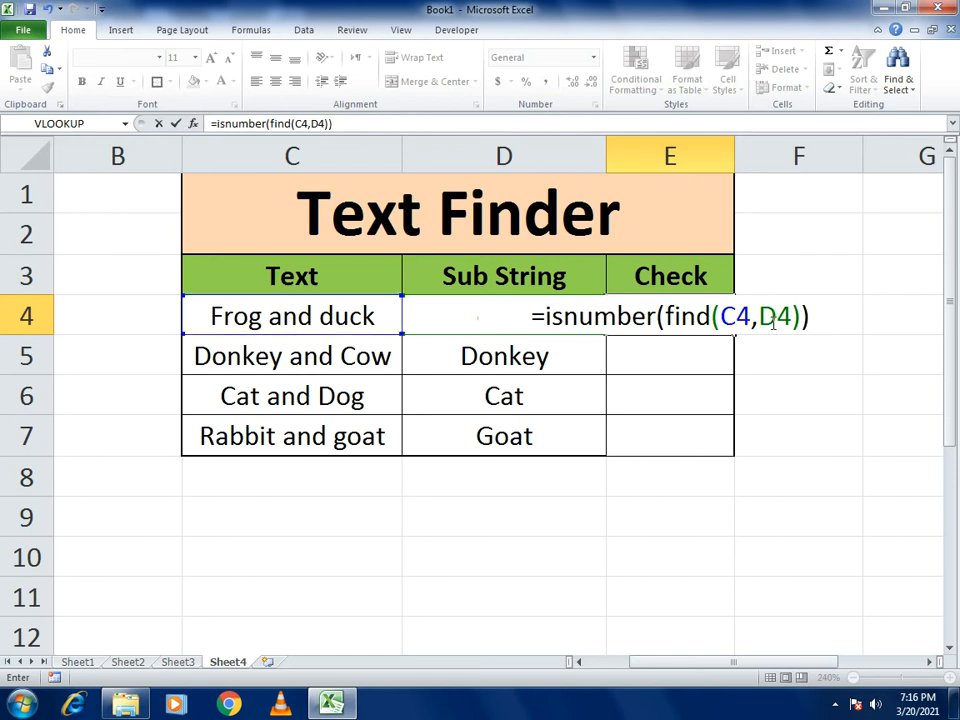
key(Return)
click(716, 324)
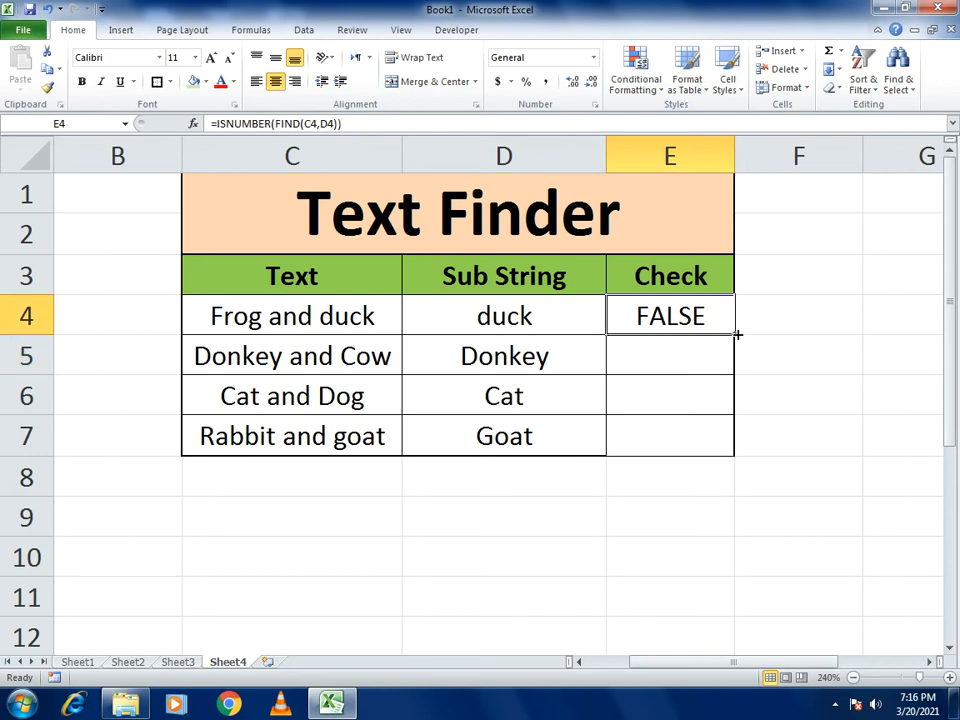
drag(734, 337, 733, 460)
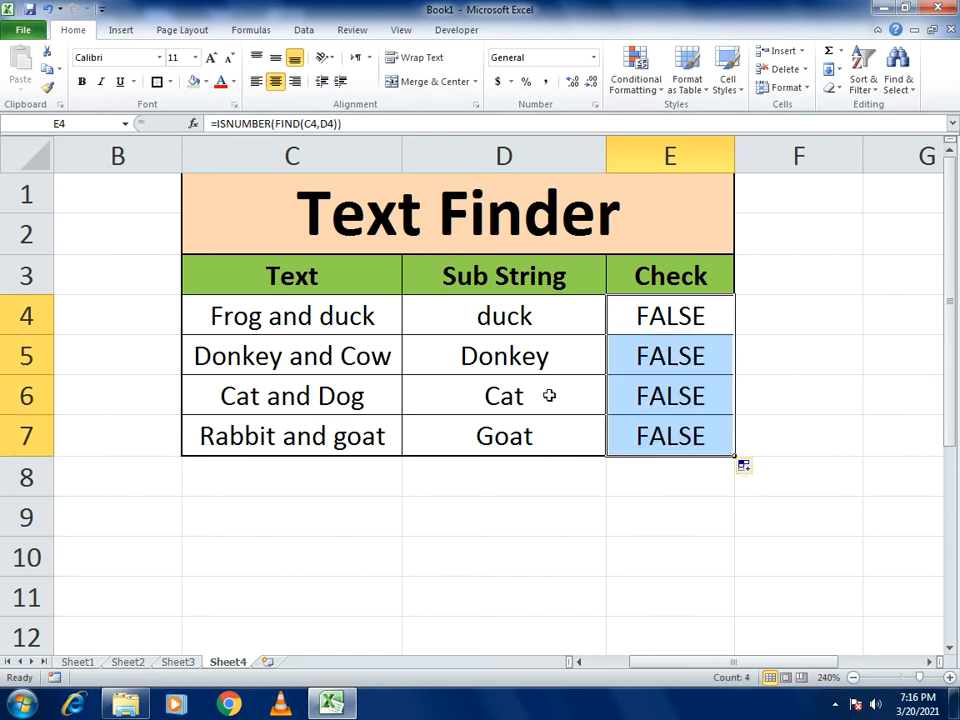
- Swap the FIND arguments in E4 so the formula reads =ISNUMBER(FIND(D4,C4)), and fill it down to E7
click(306, 123)
drag(305, 123, 328, 123)
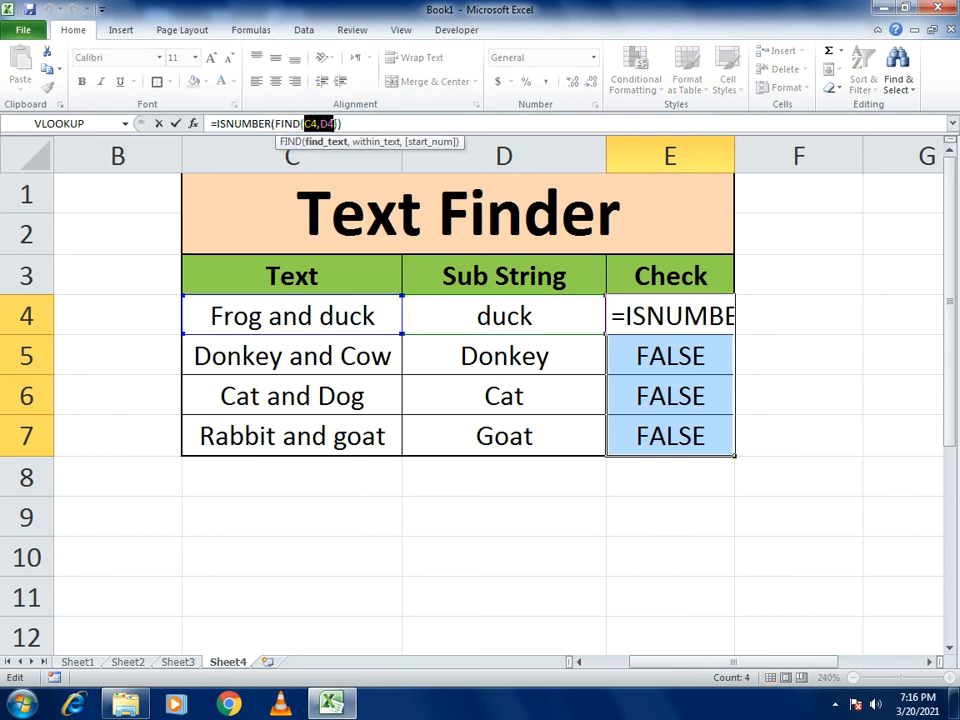
text(D4)
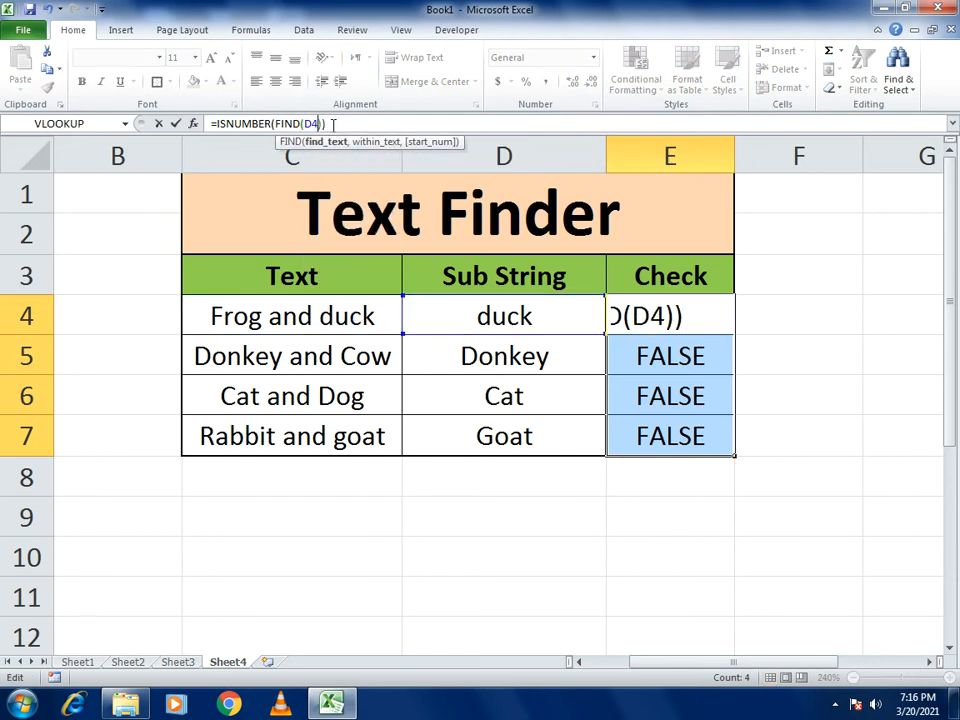
text(,C4)
key(Return)
key(Up)
key(Down)
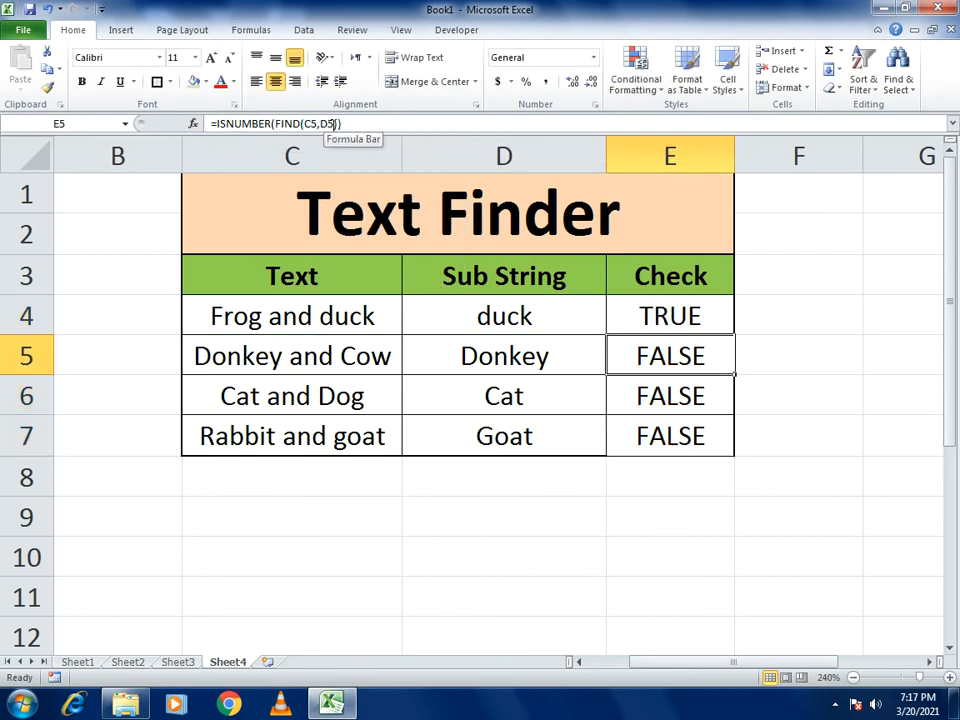
key(Up)
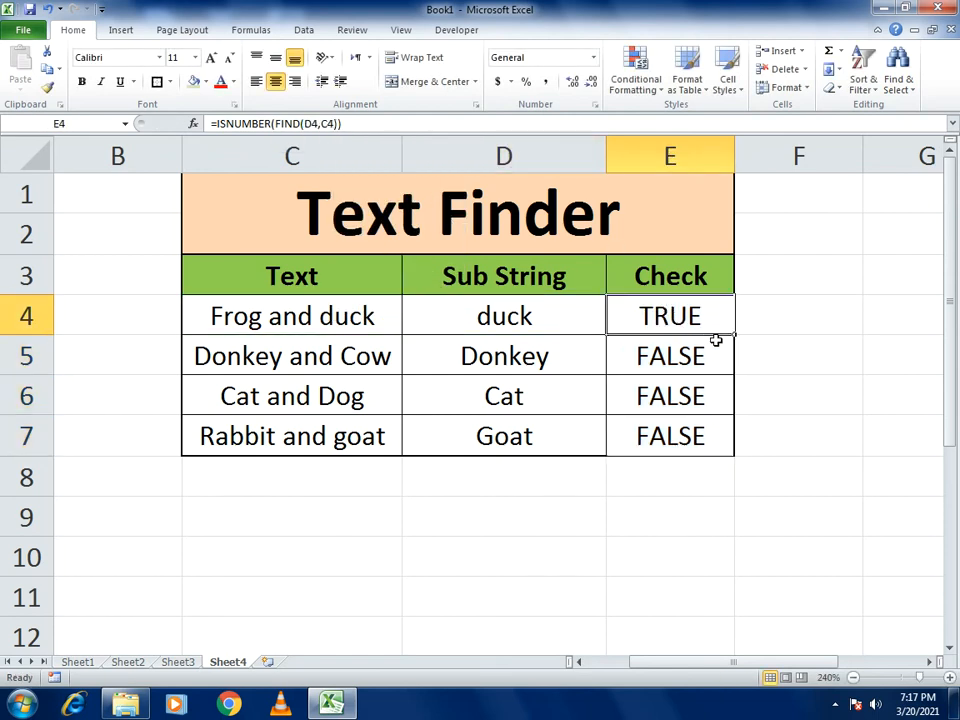
drag(736, 337, 735, 445)
- Clear the Check column formulas in E4:E7
click(549, 328)
click(636, 327)
double_click(636, 327)
key(Escape)
drag(675, 314, 681, 425)
key(Delete)
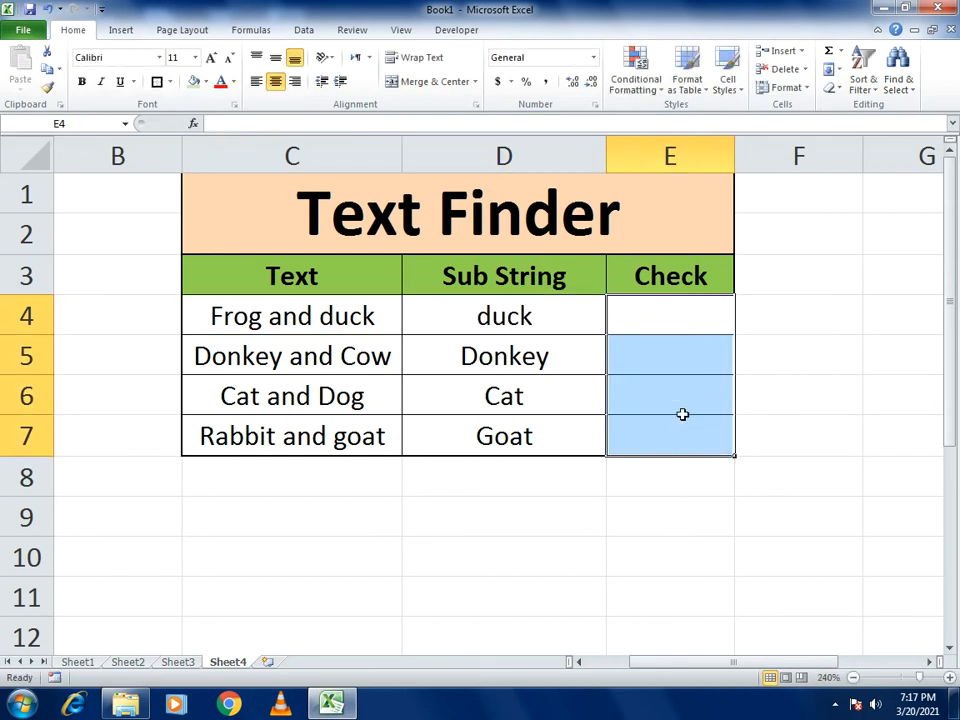
- Enter the substring check =ISNUMBER(FIND(D4,C4)) in E4 and fill it down to E7
key(Down)
key(Up)
text(=)
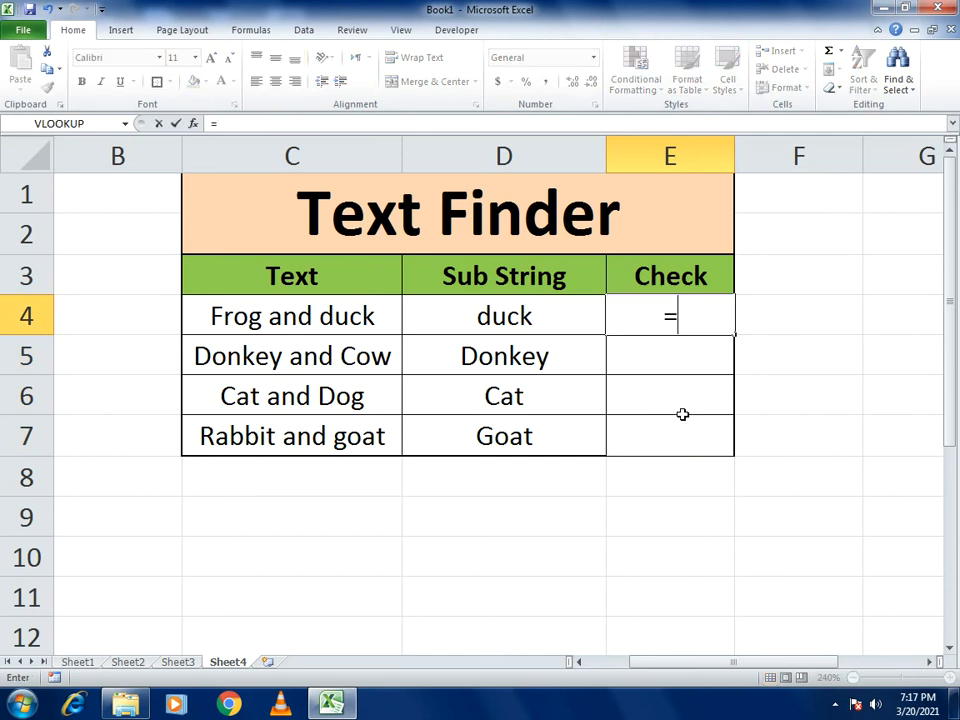
text(is)
key(BackSpace)
text(is)
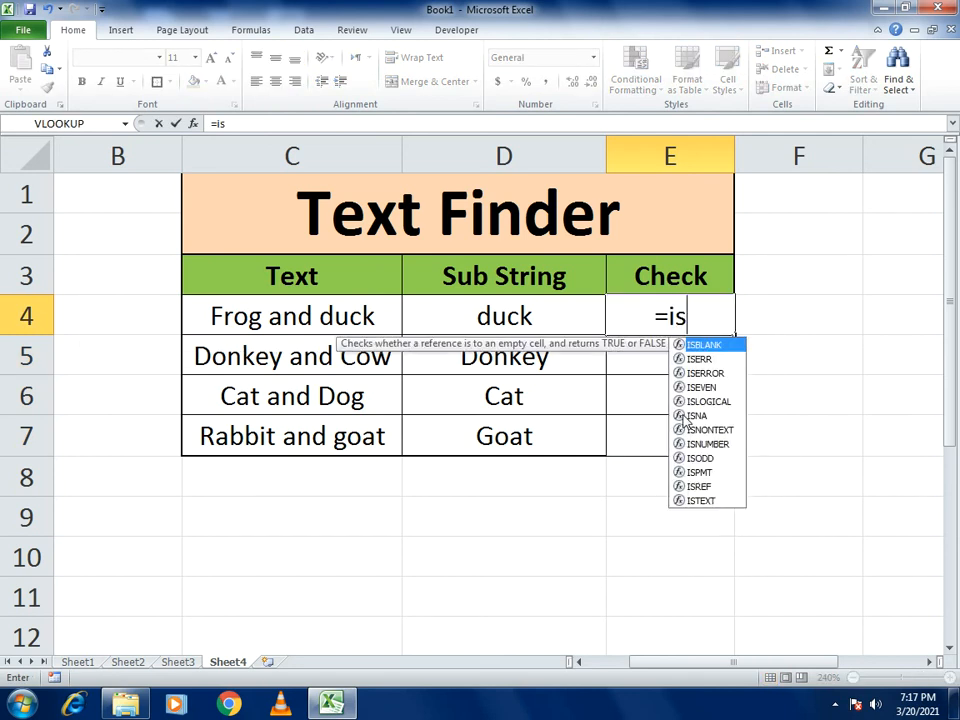
text(number)
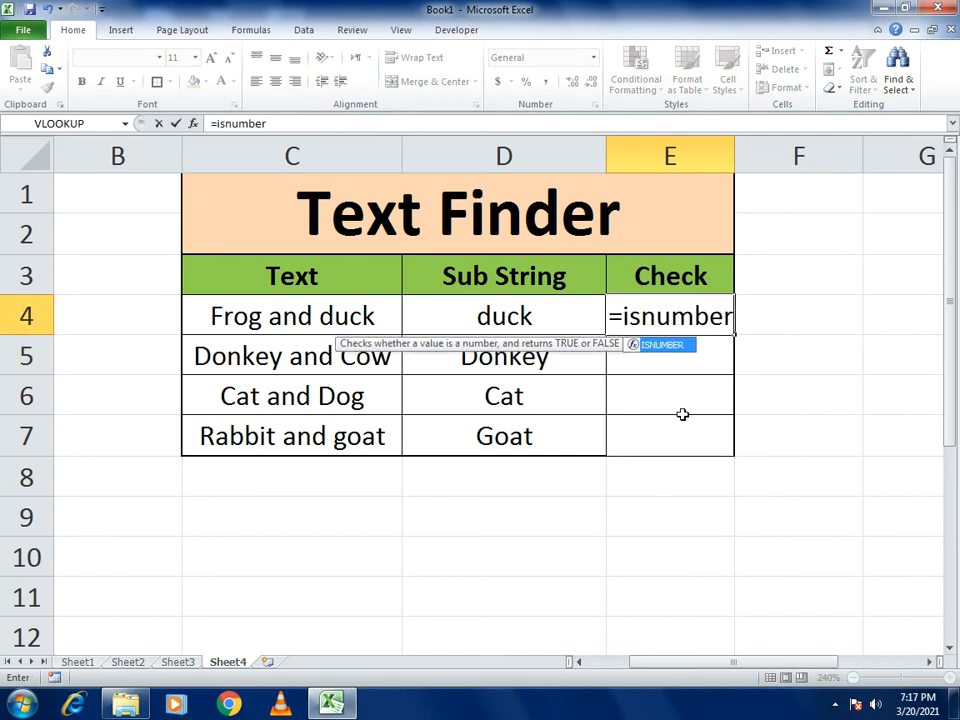
text((find()
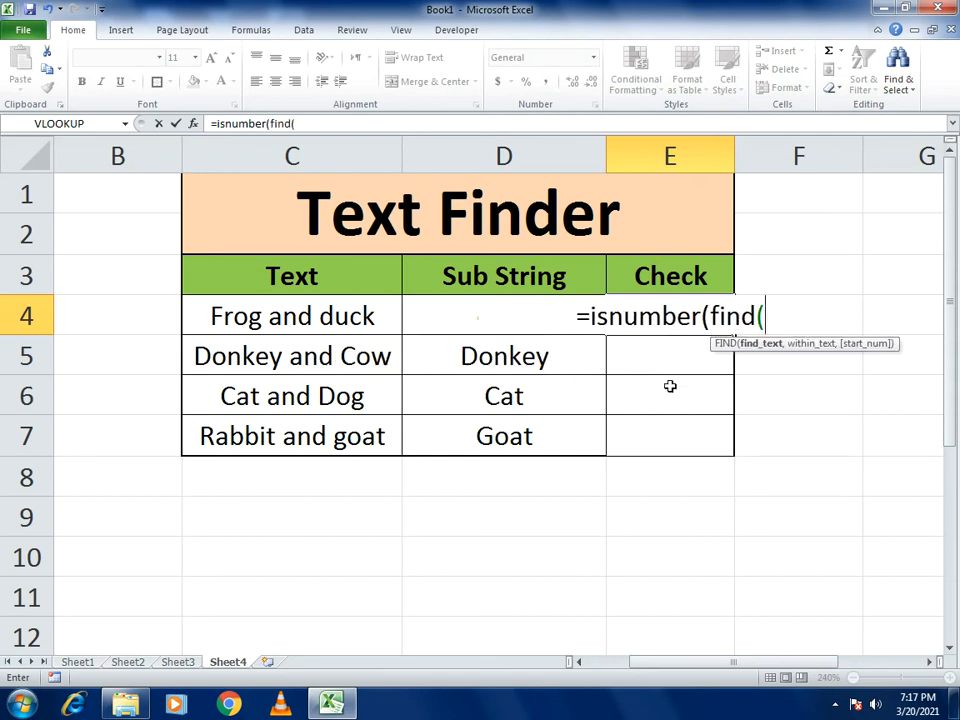
click(431, 315)
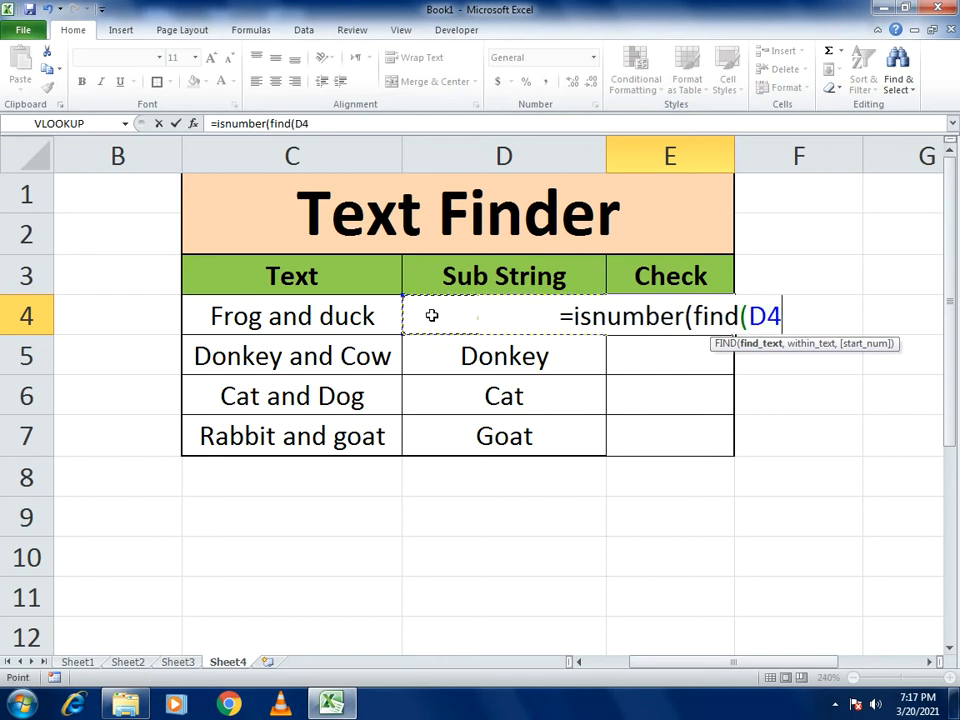
text(,)
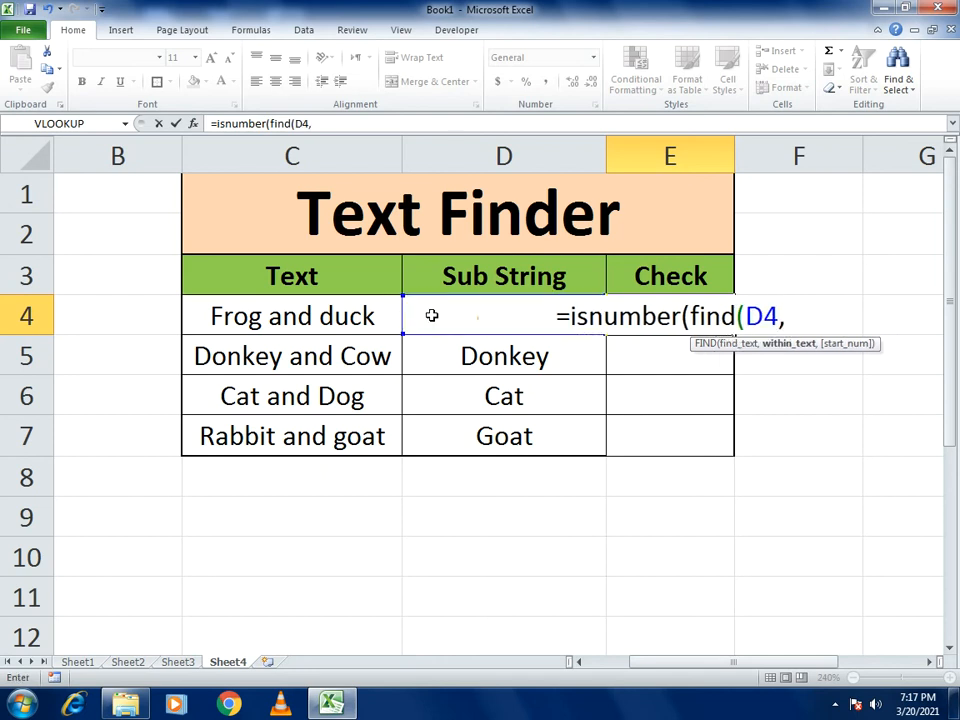
click(325, 316)
text()))
key(Return)
key(Up)
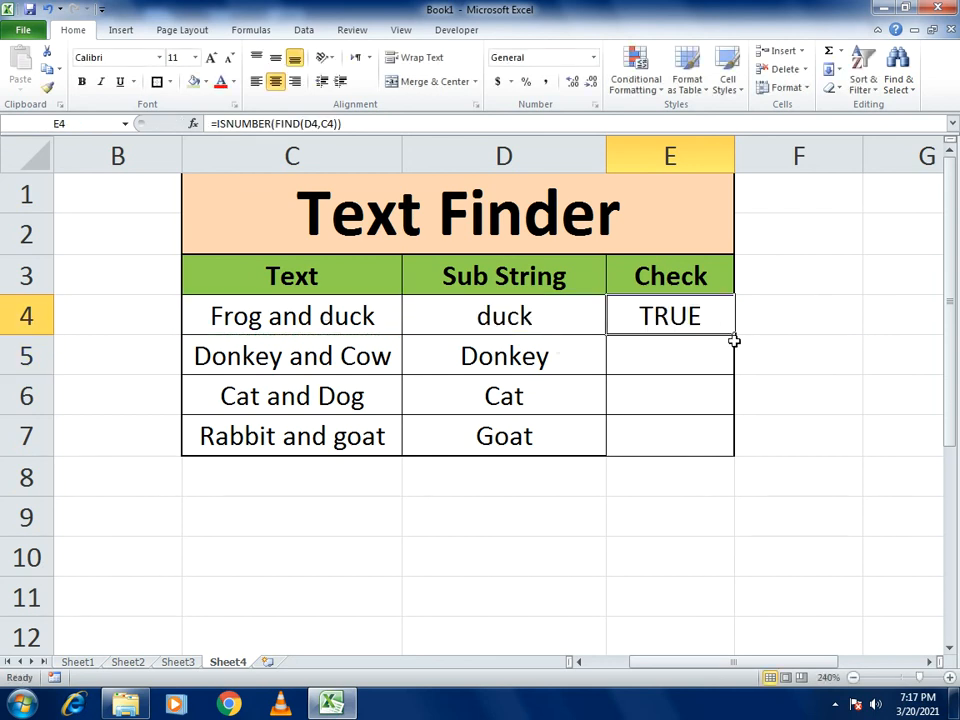
drag(735, 337, 716, 458)
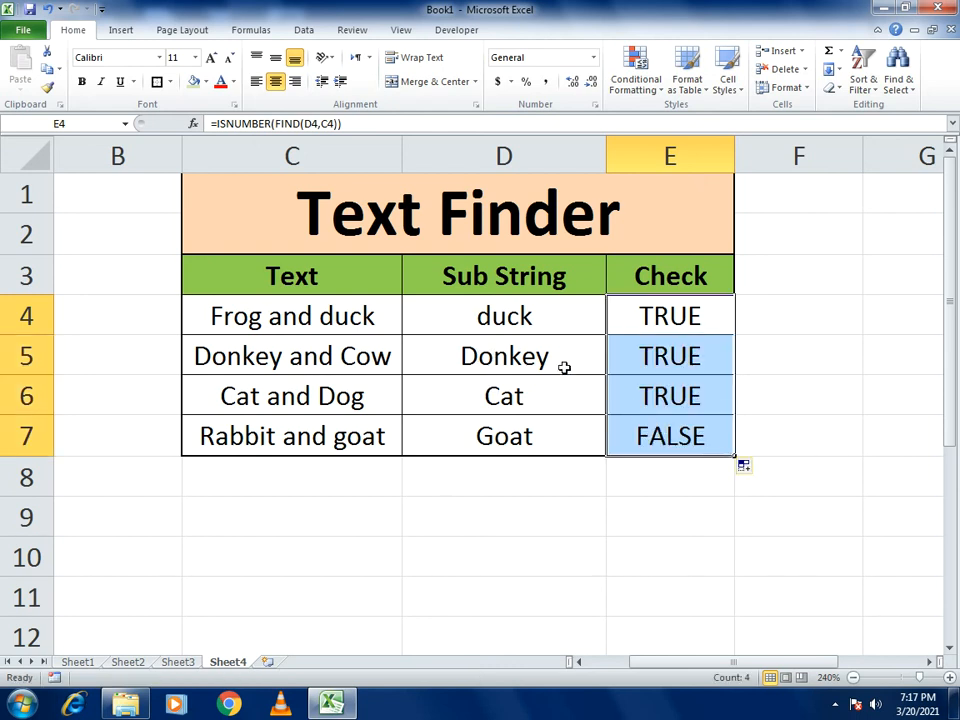
- Change the Sub String in D4 to Duck with a capital D
click(472, 322)
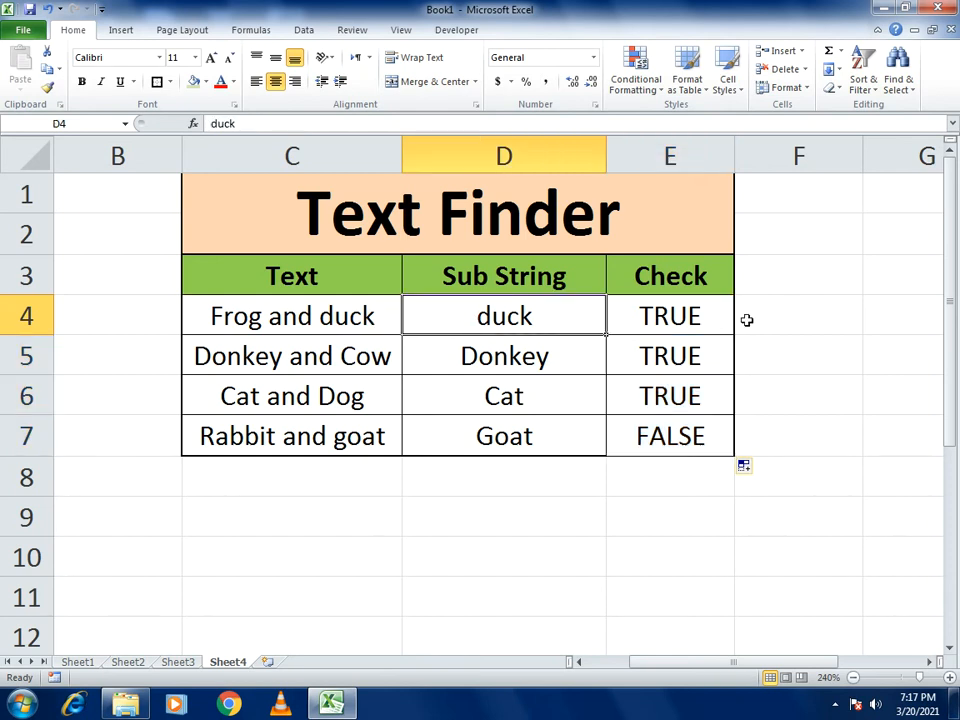
click(491, 317)
text(Duck)
key(Return)
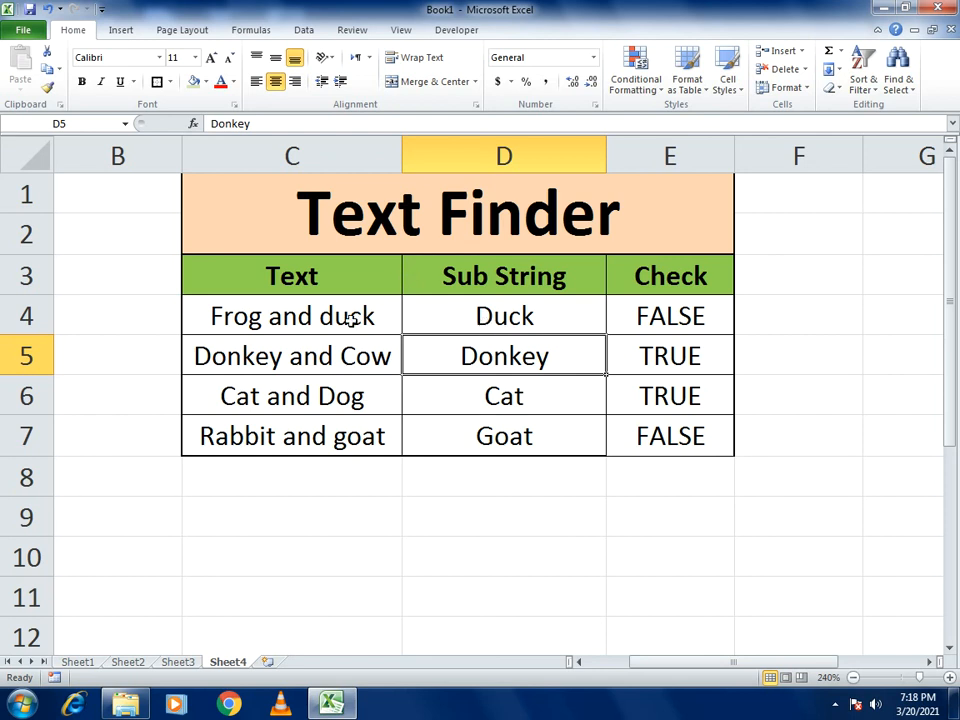
- Replace the Sub String in D5 with cow in lowercase
click(470, 324)
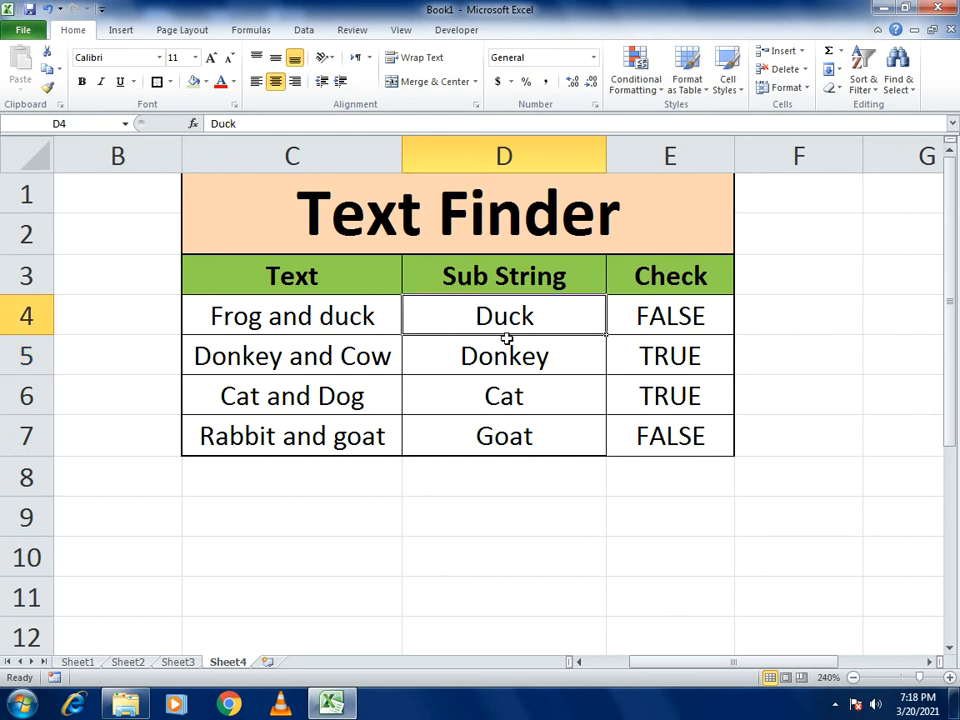
click(506, 355)
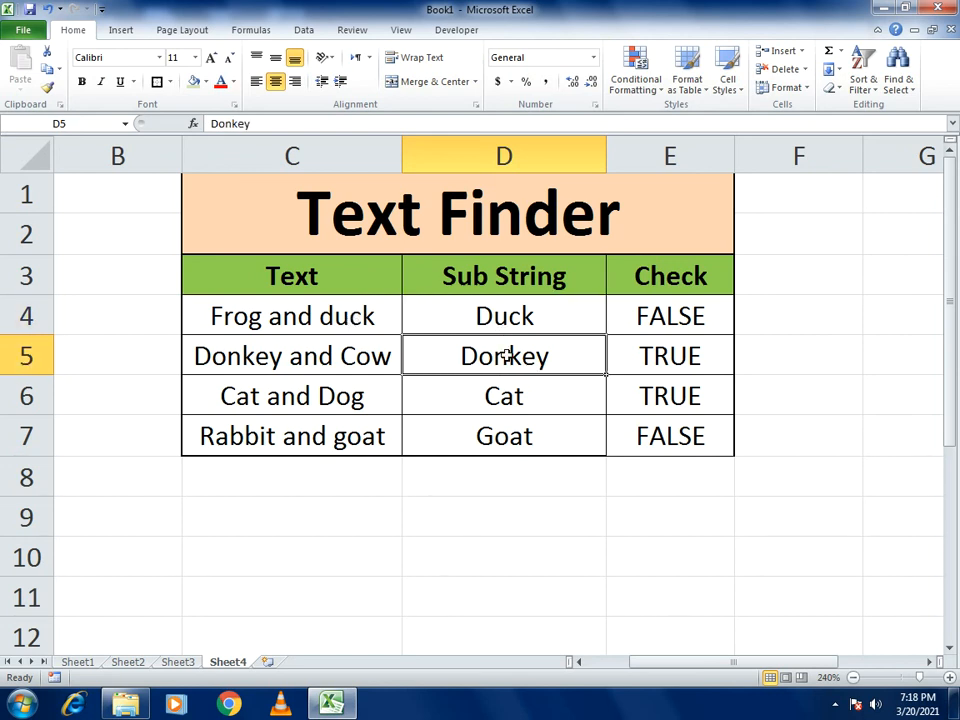
text(C)
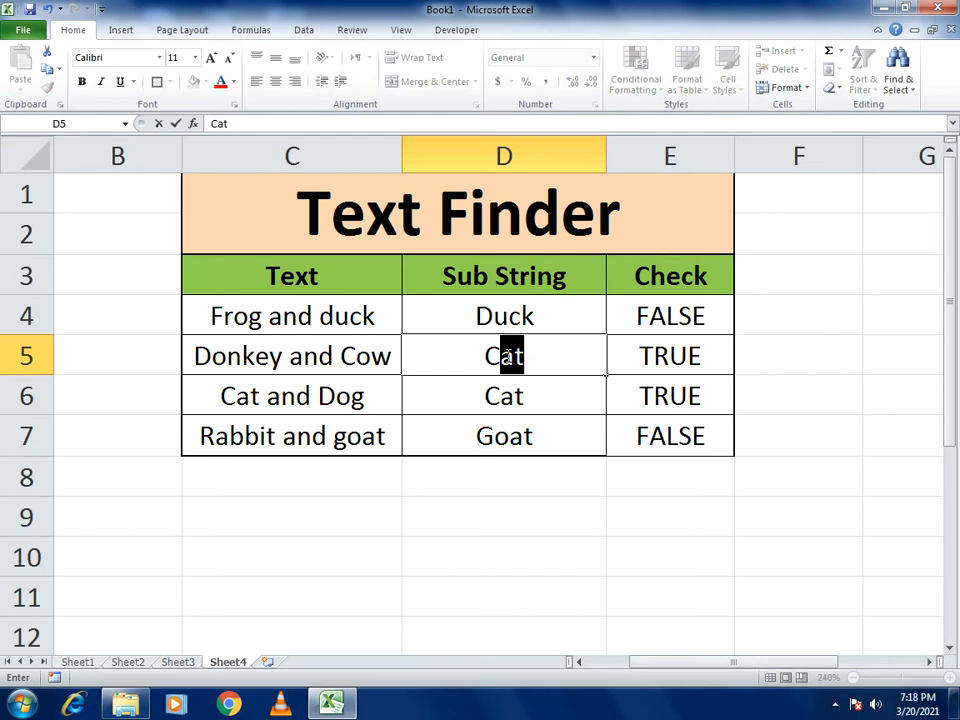
key(BackSpace)
key(BackSpace)
text(cow)
key(Return)
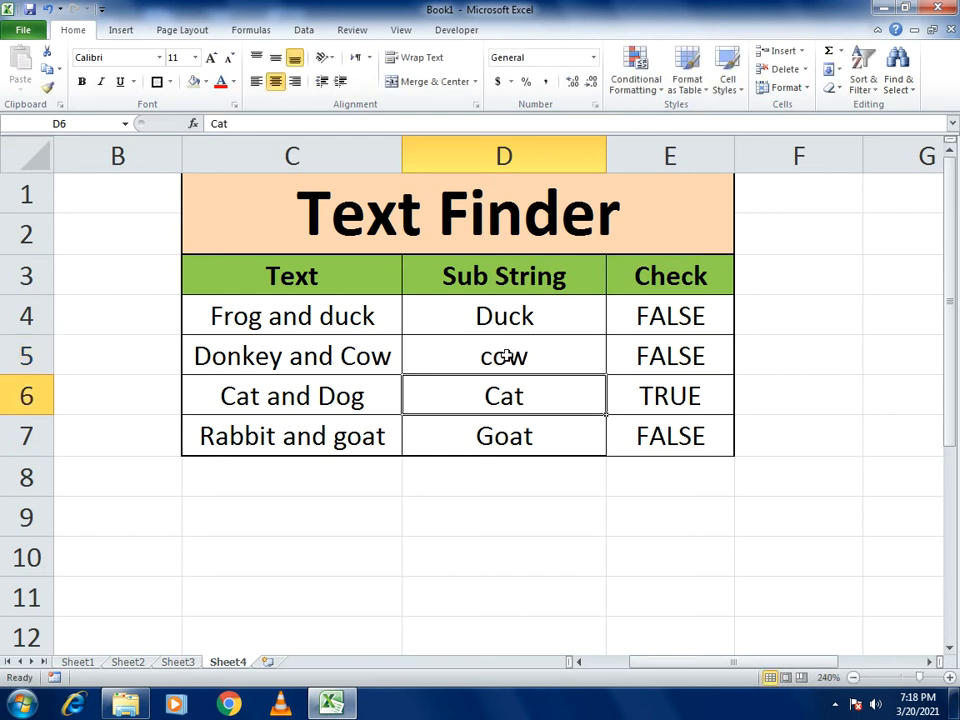
- Set the Sub String in D5 to Cow with a capital C
click(492, 368)
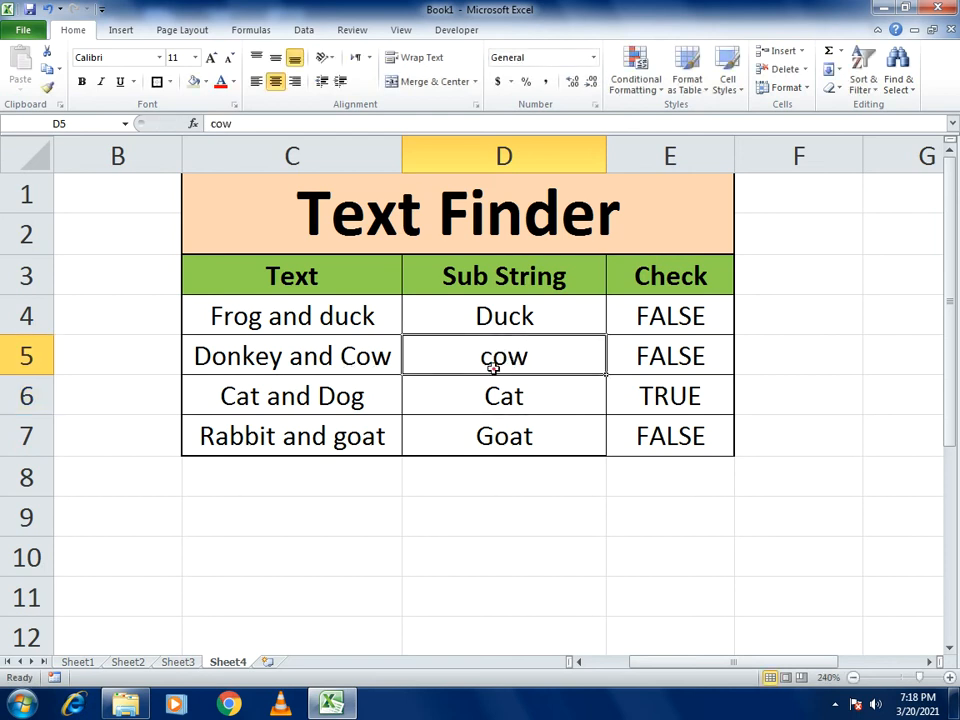
text(Cow)
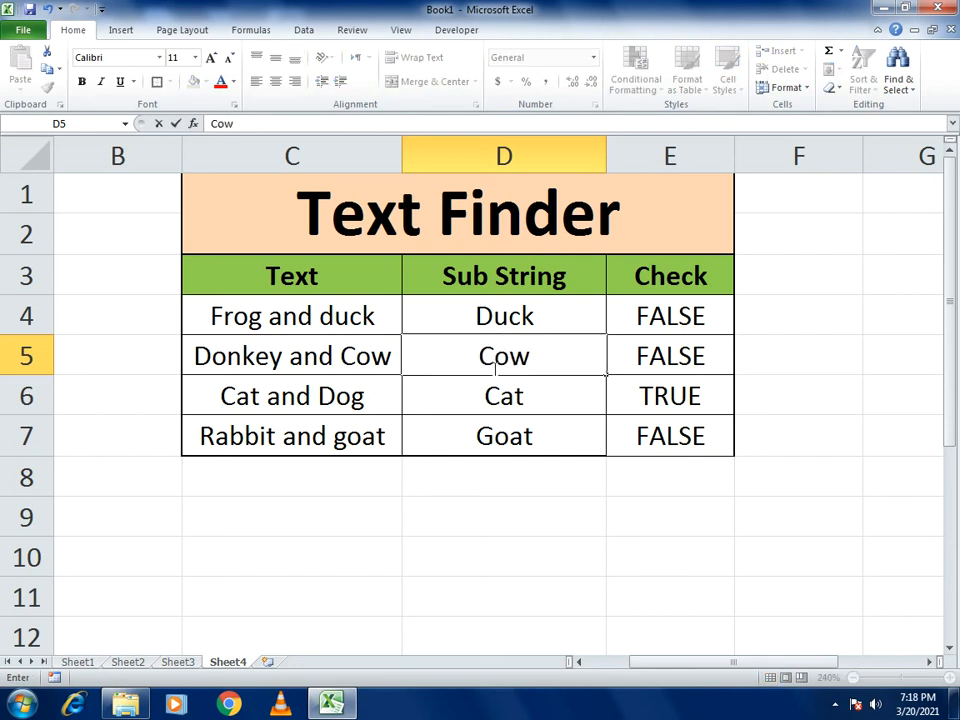
key(Return)
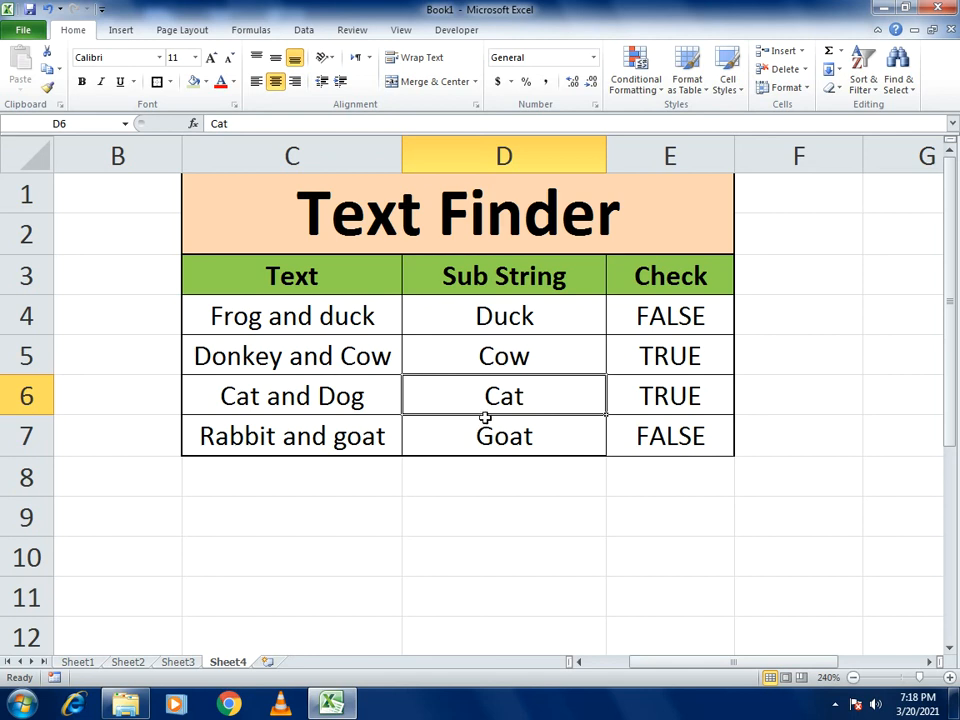
click(497, 363)
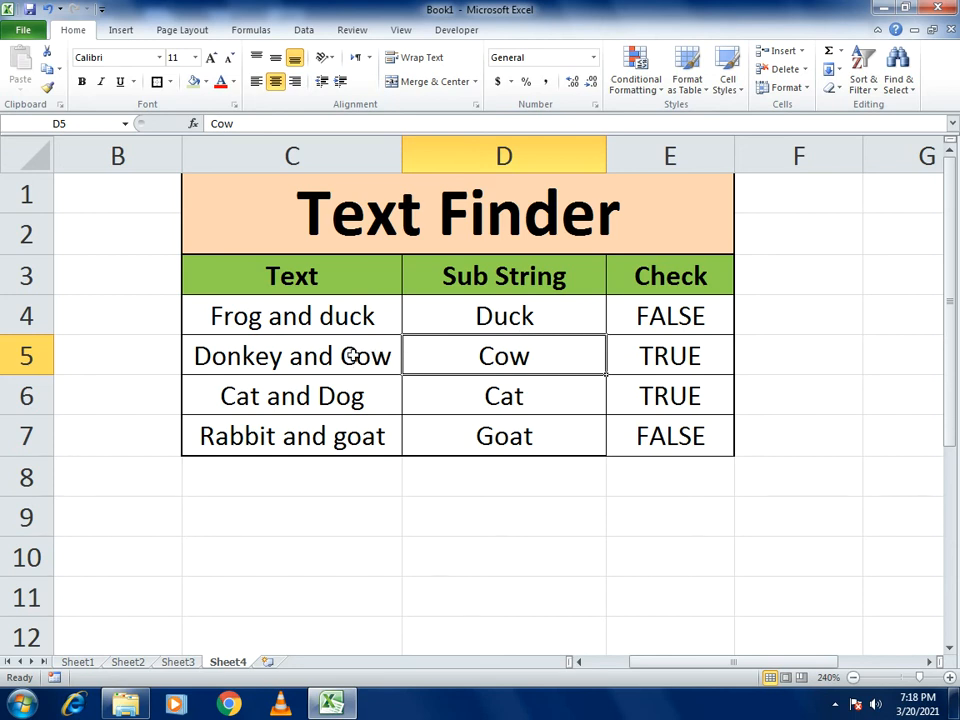
- Replace the Sub String in D6 with Dog, using a capital D
click(543, 393)
text(Dog)
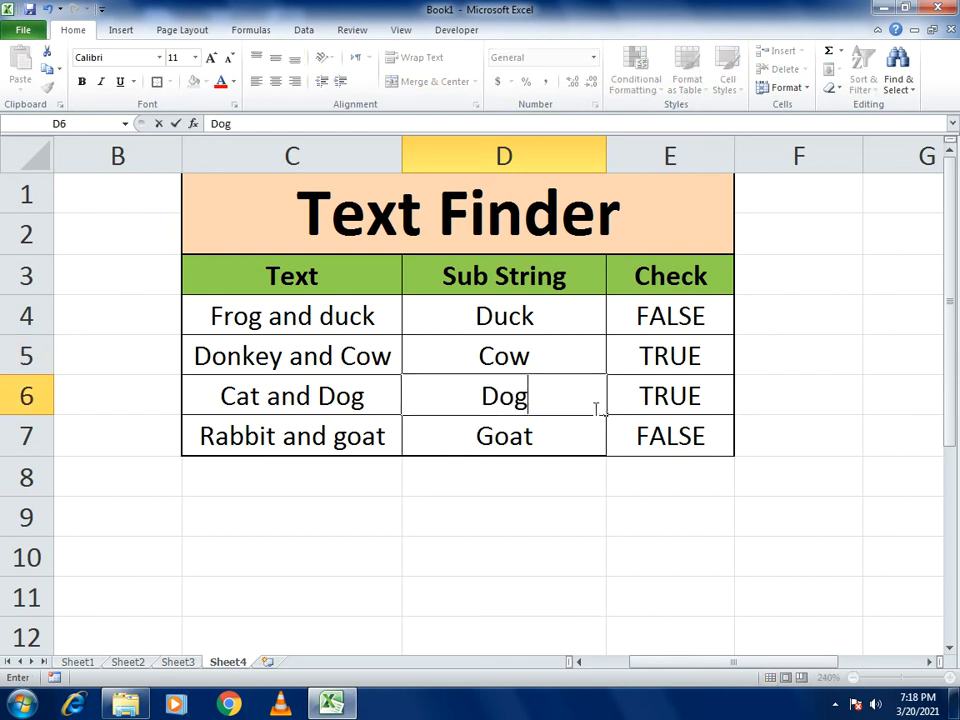
key(Return)
- Change the Sub String in D6 to dog in lowercase to test case sensitivity
click(570, 392)
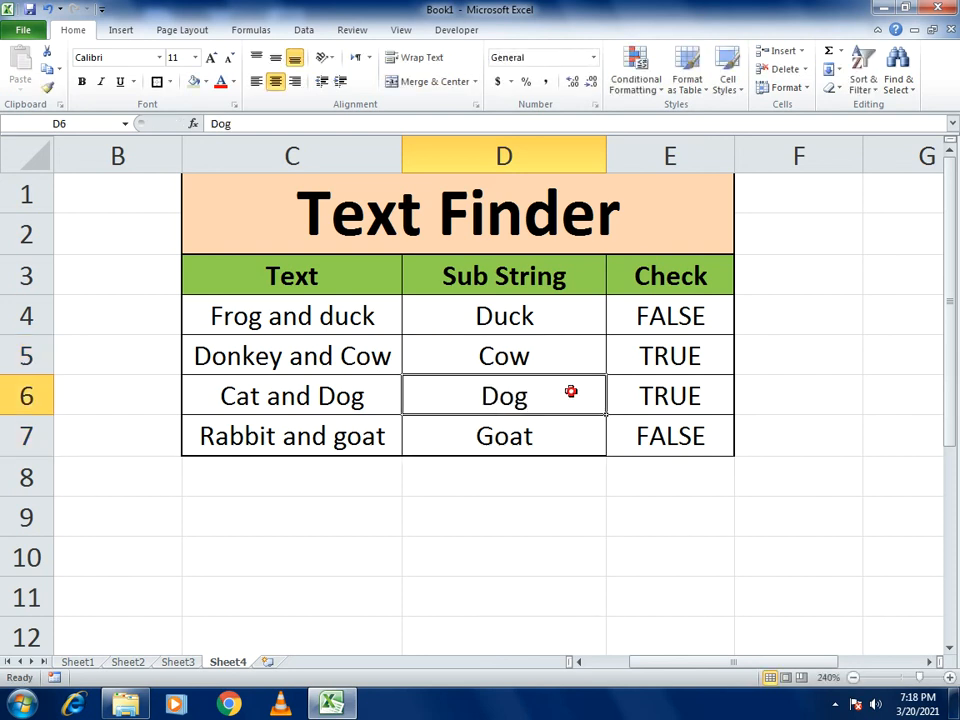
text(g)
key(BackSpace)
key(BackSpace)
text(dog)
key(Return)
- Set the Sub String in D6 back to Dog with a capital D
click(570, 392)
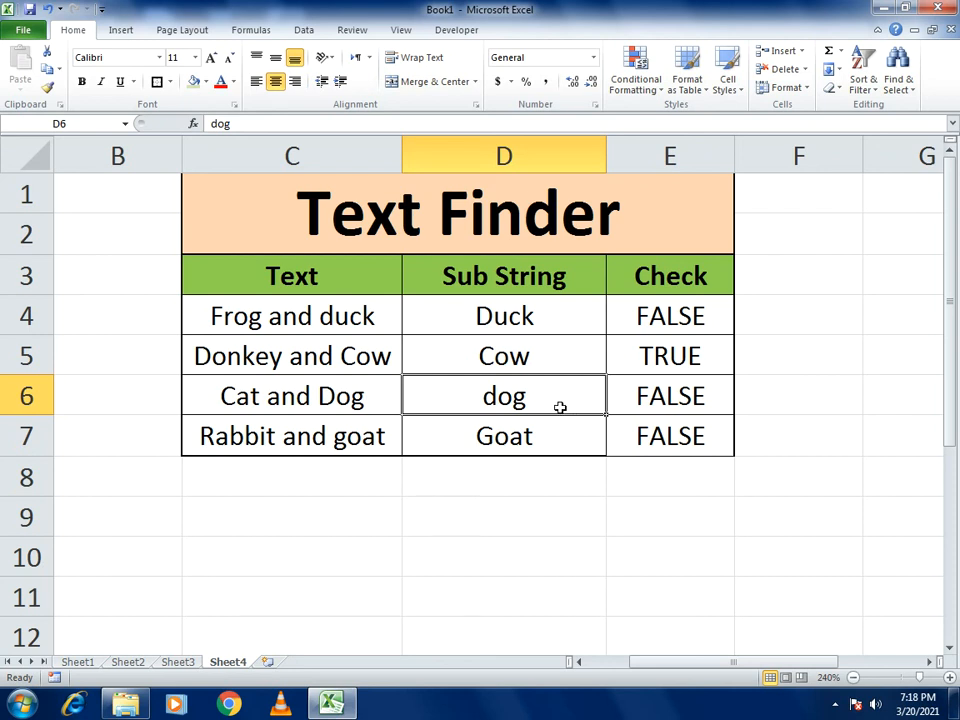
text(Dog)
key(Return)
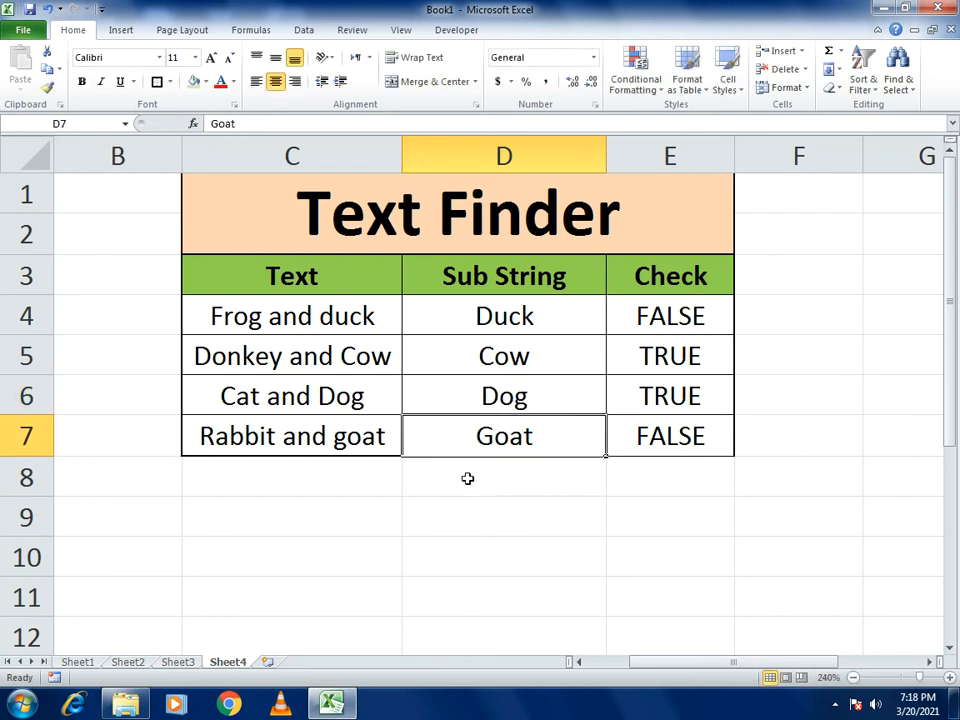
- Review Sheet1 through Sheet4 one after another and return to the Index Match table on Sheet1
click(77, 663)
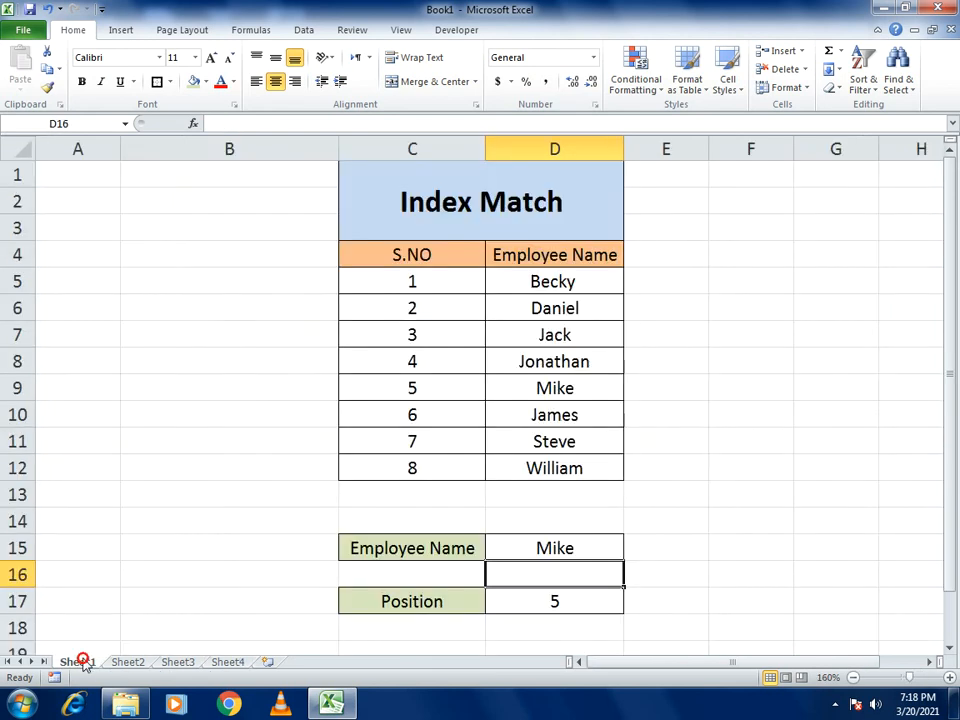
click(124, 667)
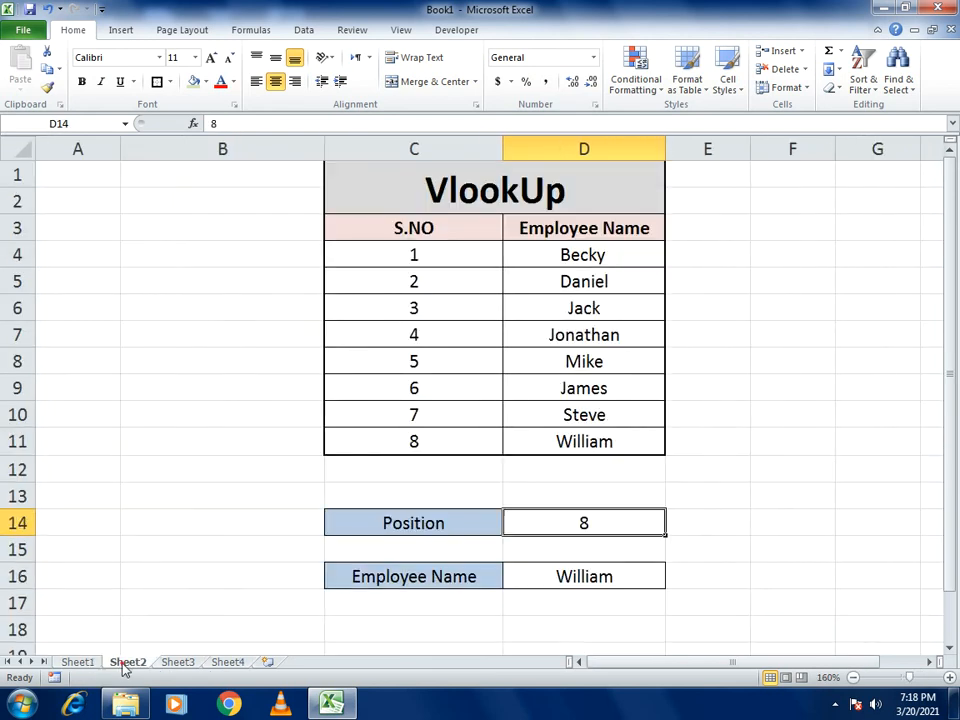
click(173, 666)
click(228, 664)
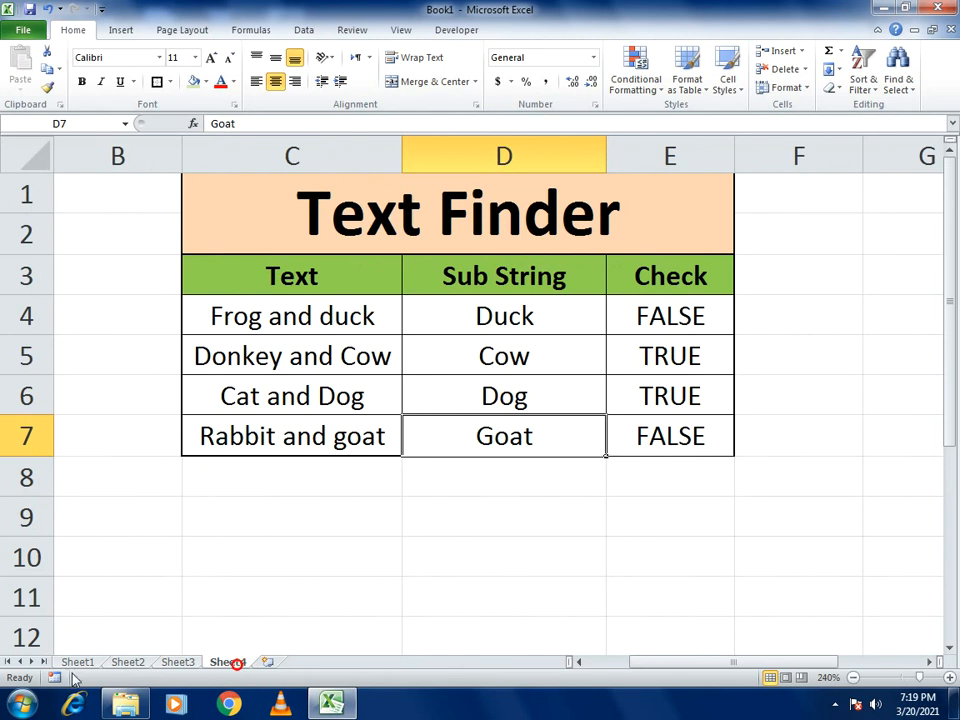
click(66, 664)
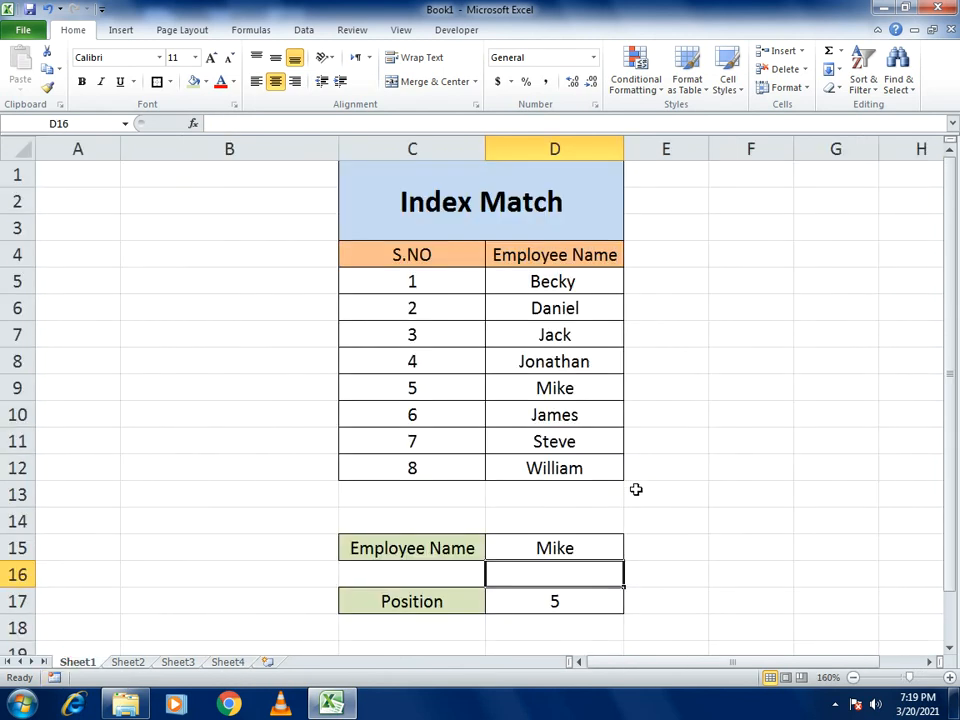